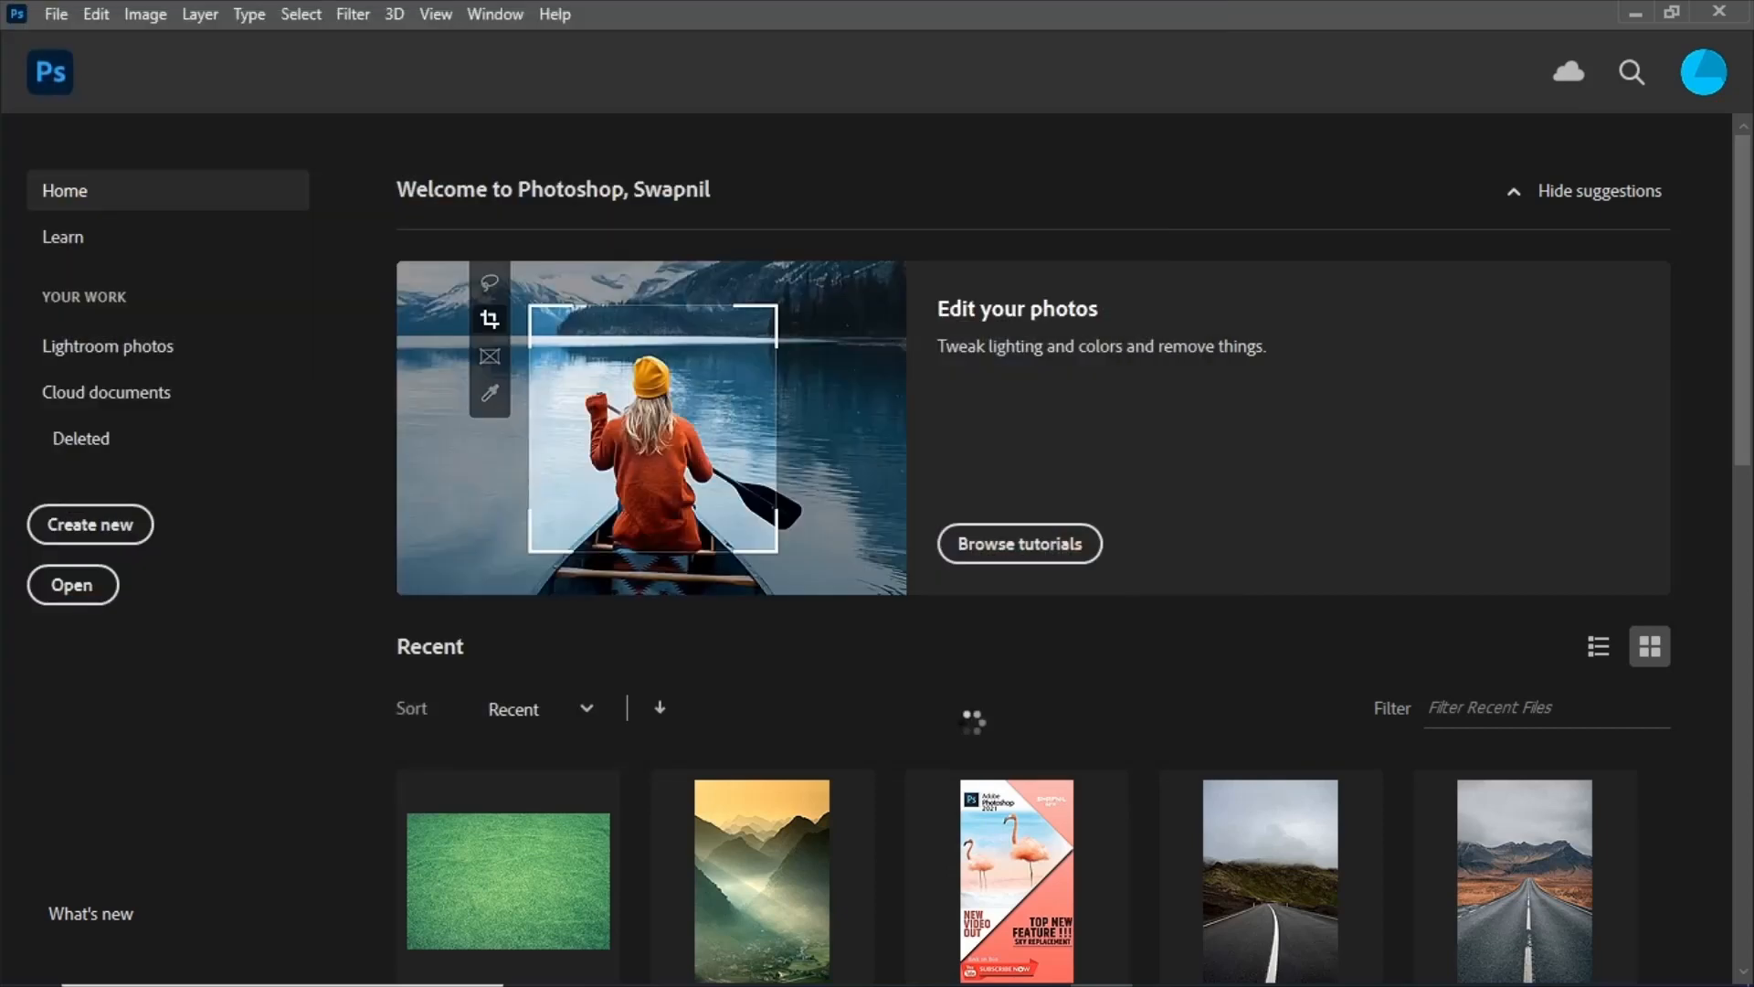
- Convert the Background layer of the seated man's photo to a smart object and deselect it
scroll(950, 699, up, 3)
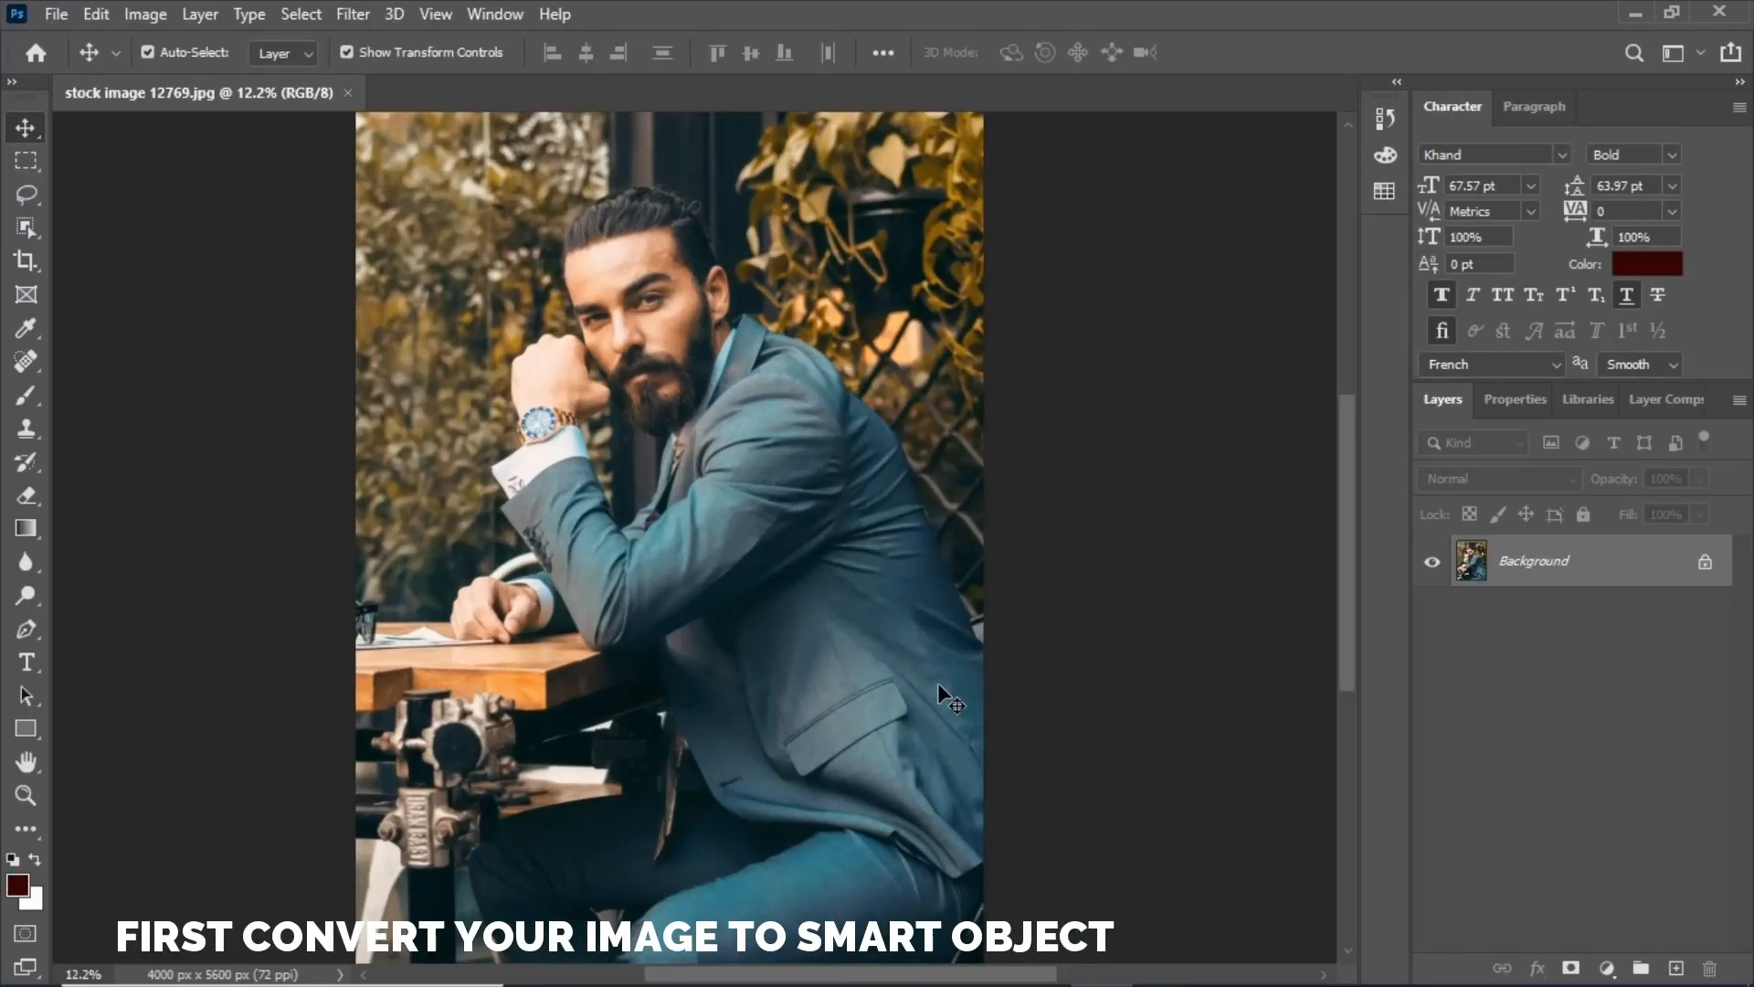
right_click(1604, 563)
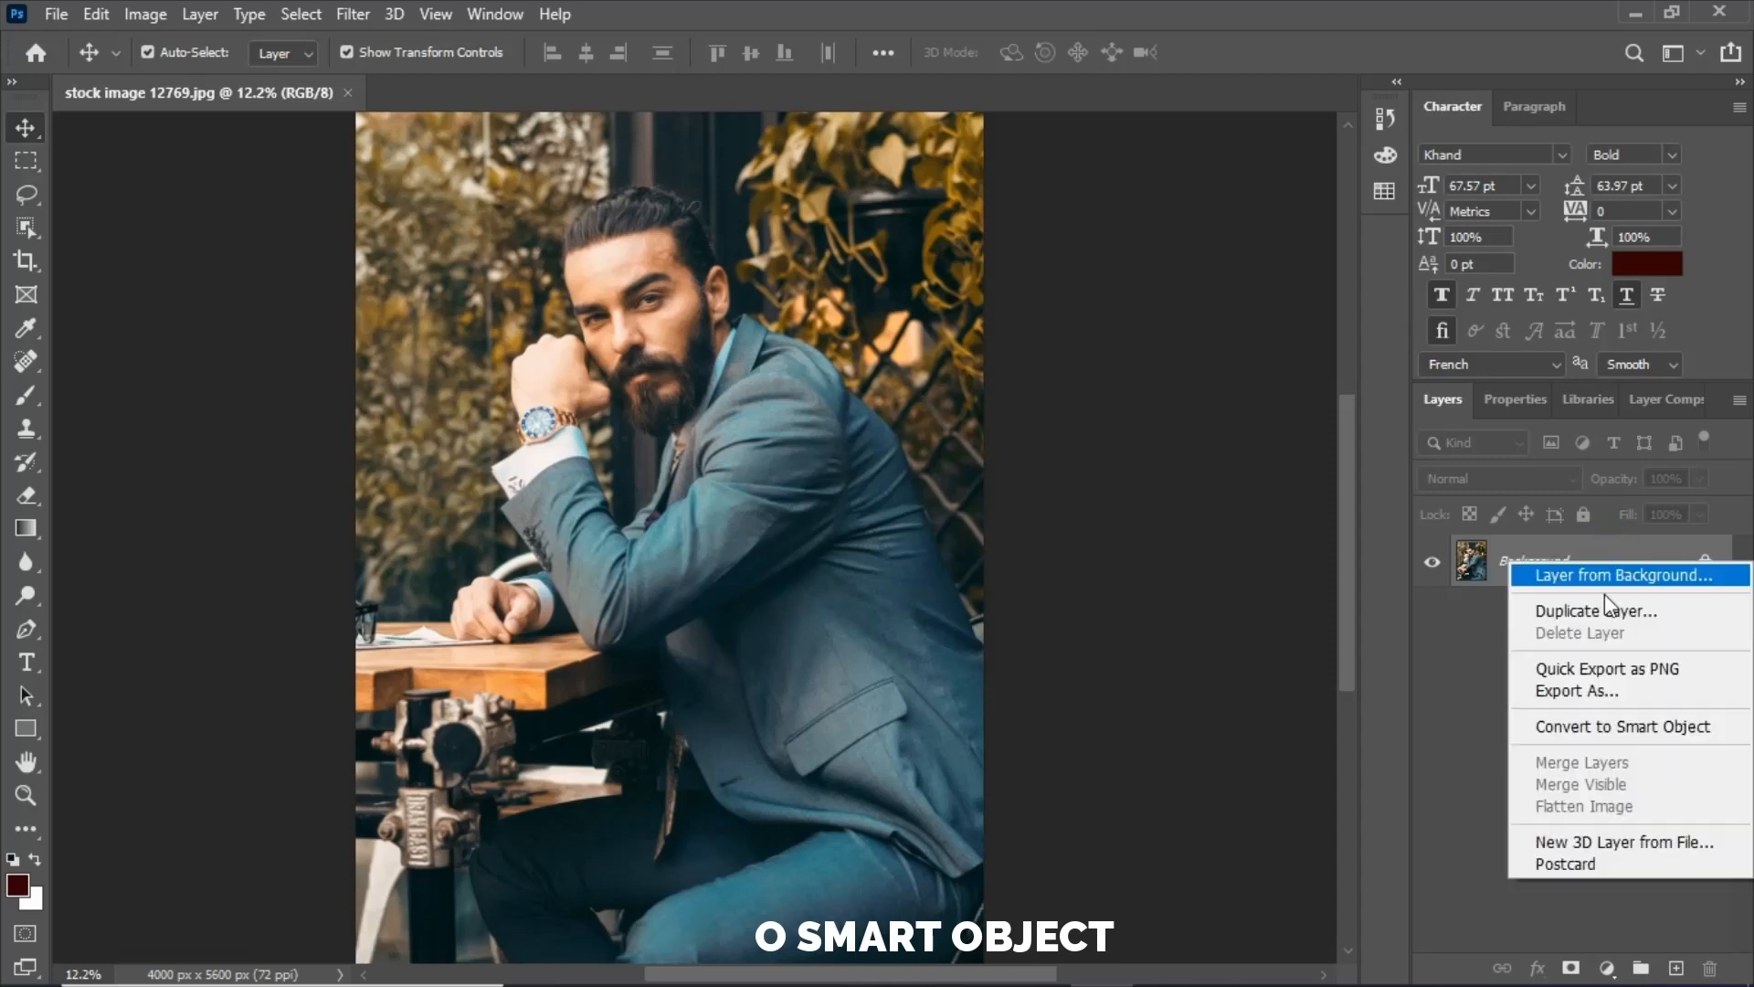
click(1590, 726)
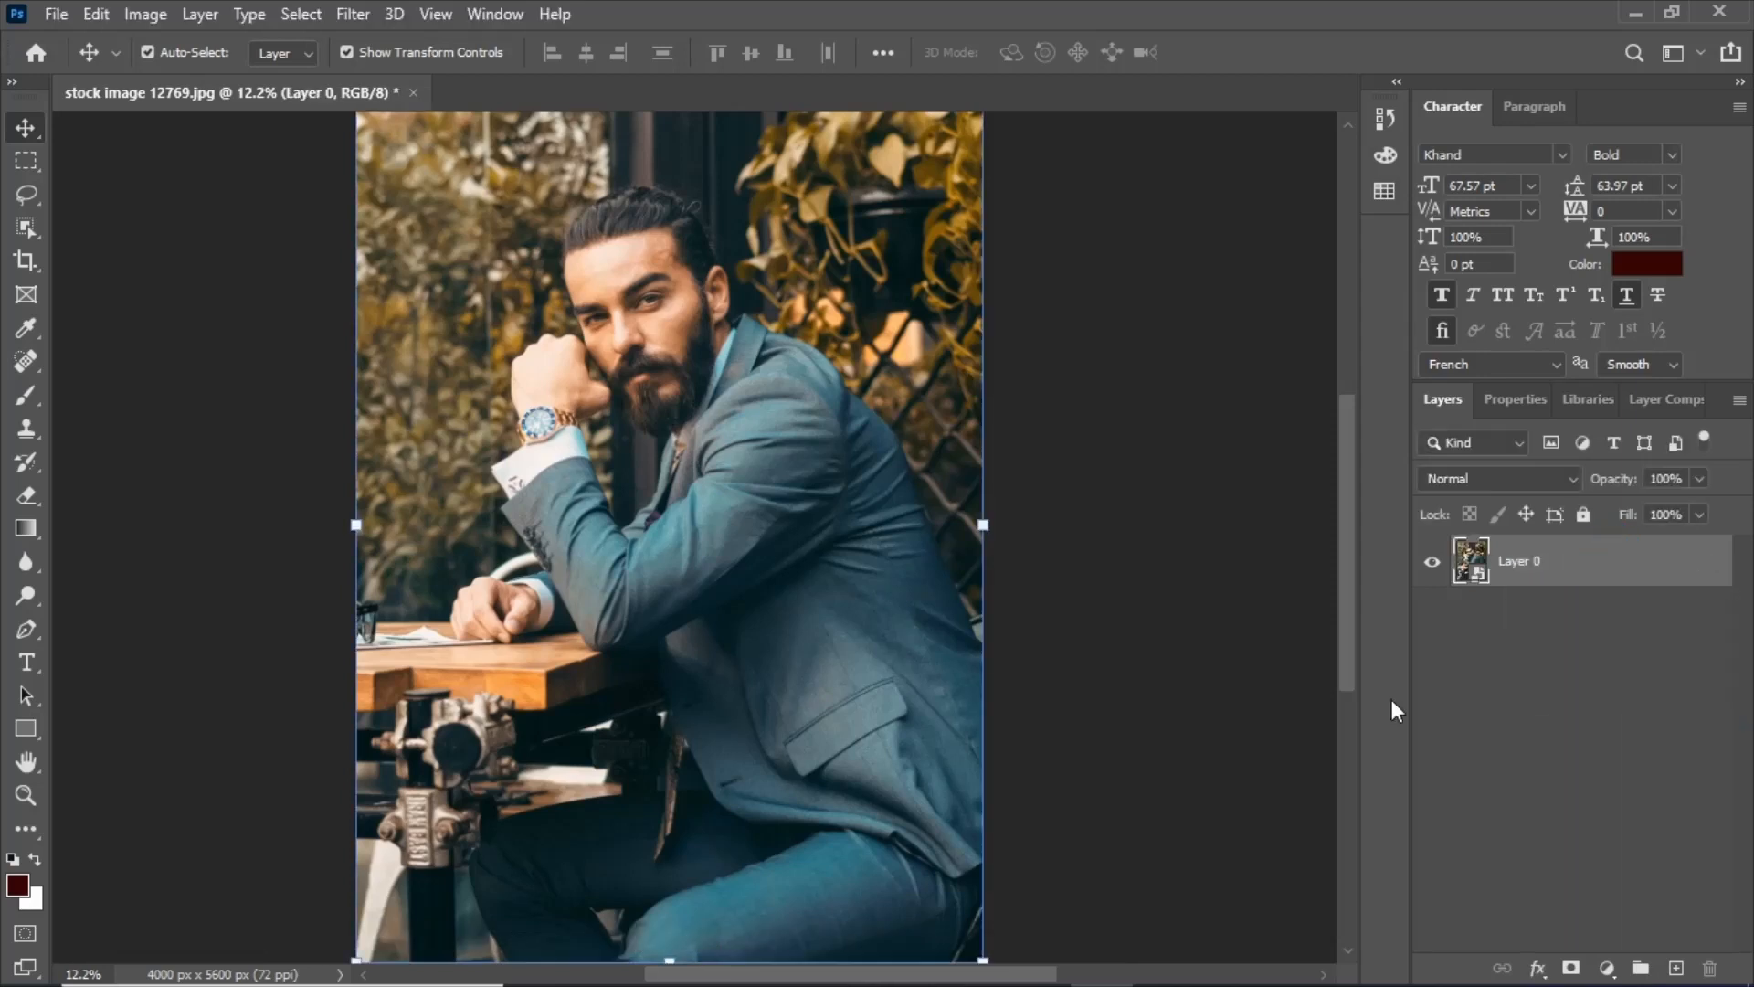
click(1123, 596)
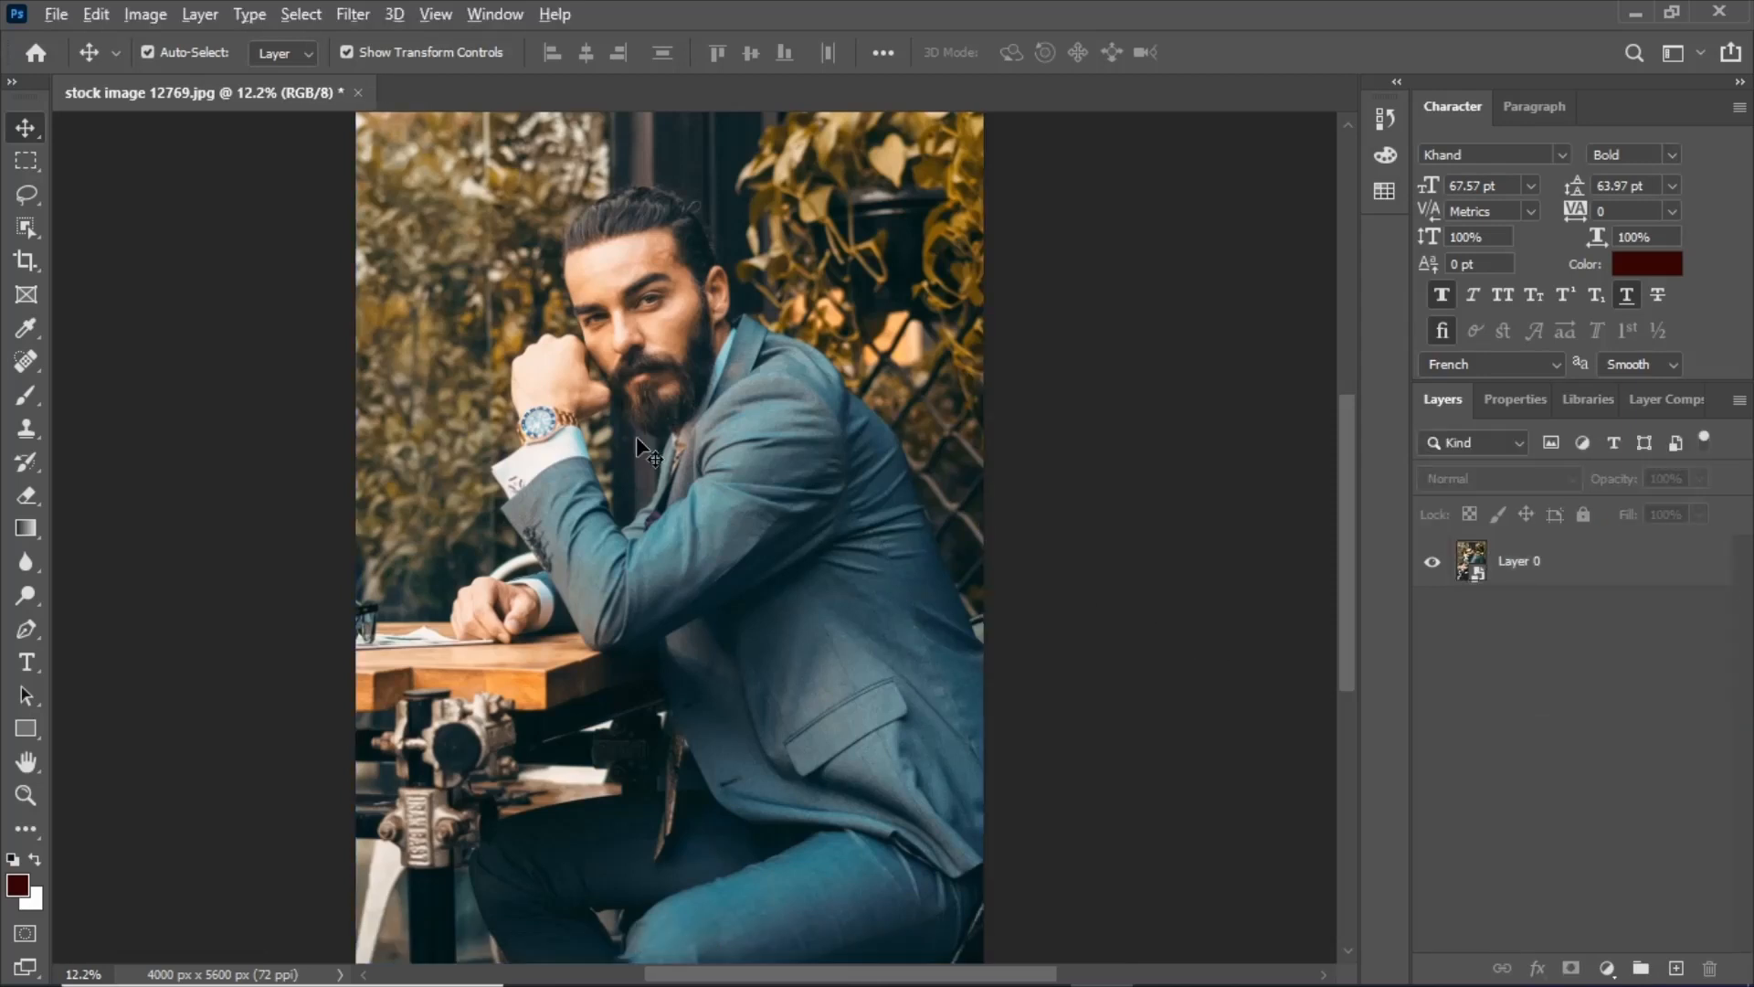
- Open Neural Filters for Layer 0 and turn on Skin Smoothing for the man's detected face
scroll(639, 444, up, 5)
drag(1343, 520, 1335, 457)
scroll(735, 660, up, 2)
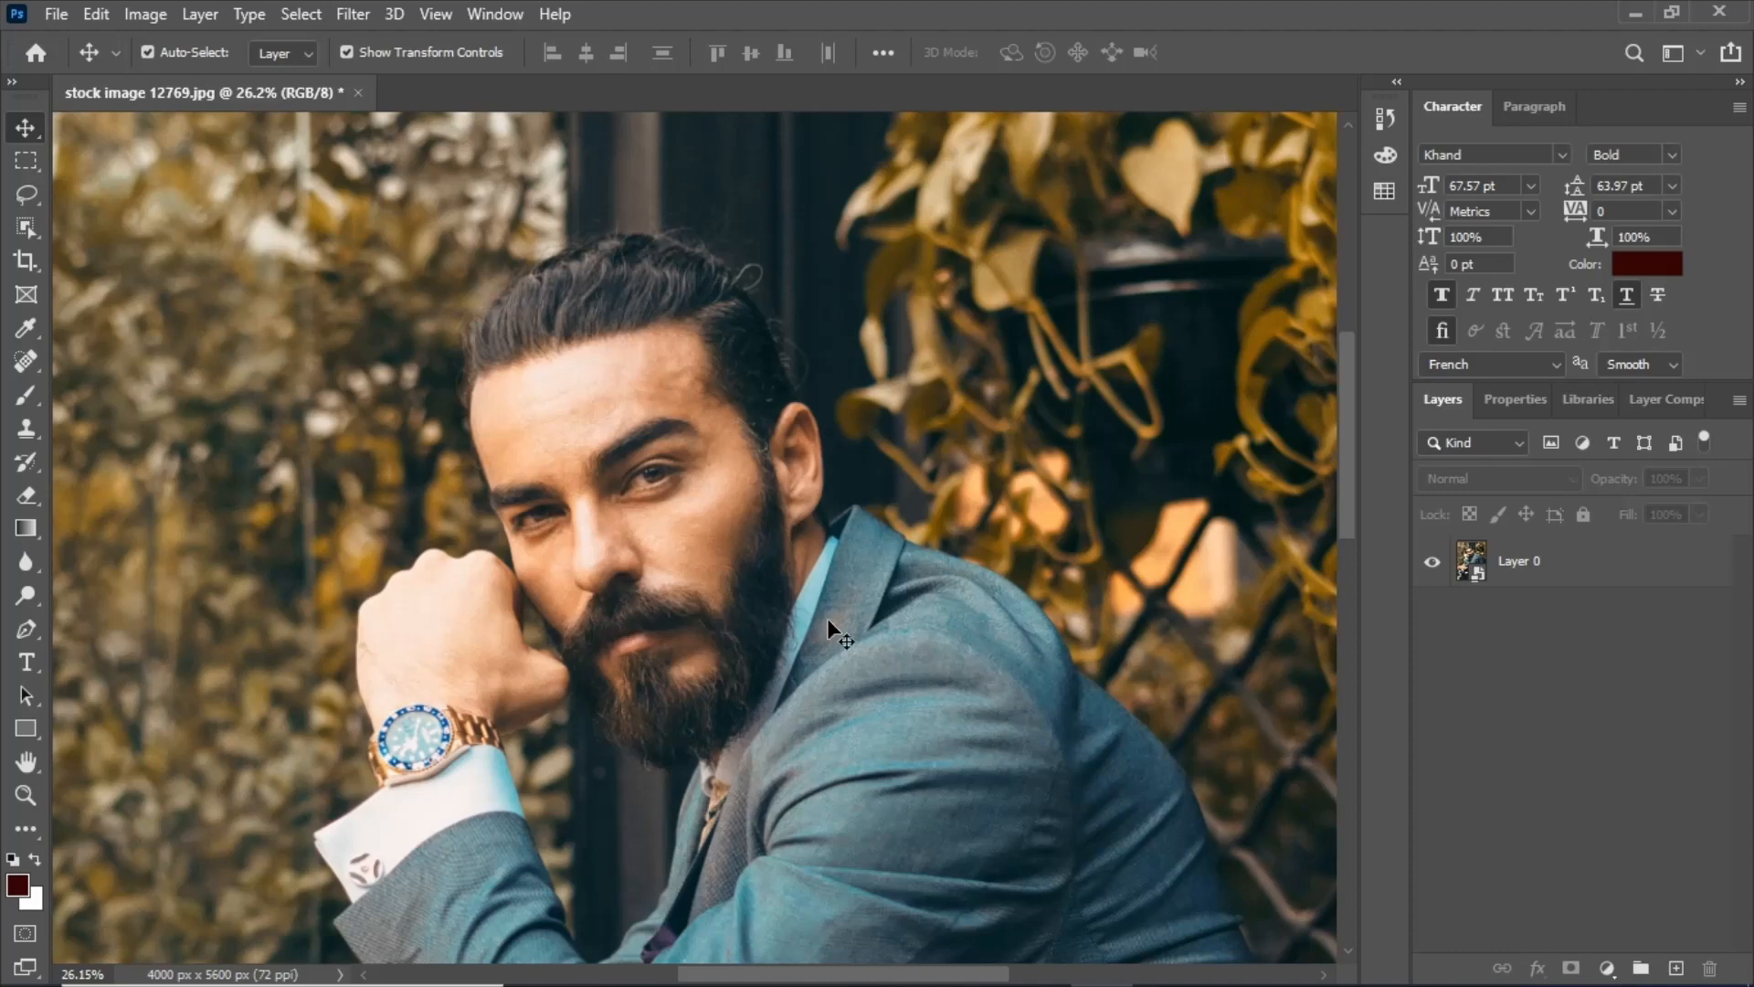
scroll(859, 512, down, 6)
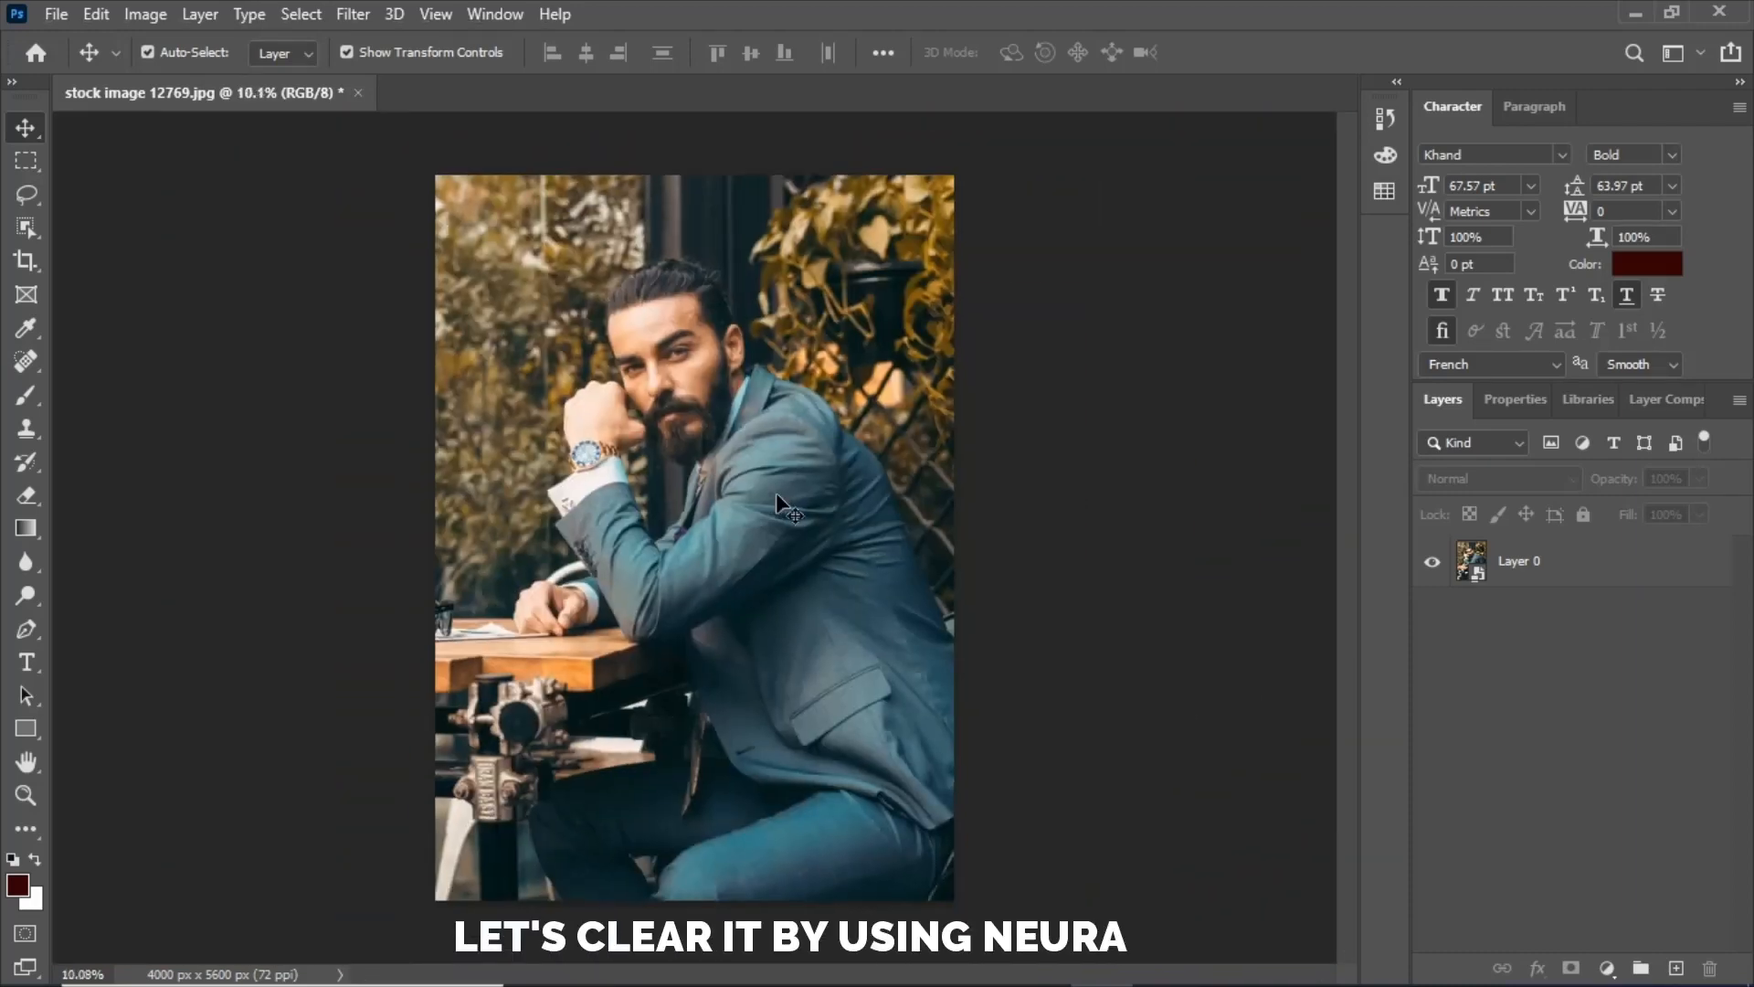
scroll(775, 492, up, 2)
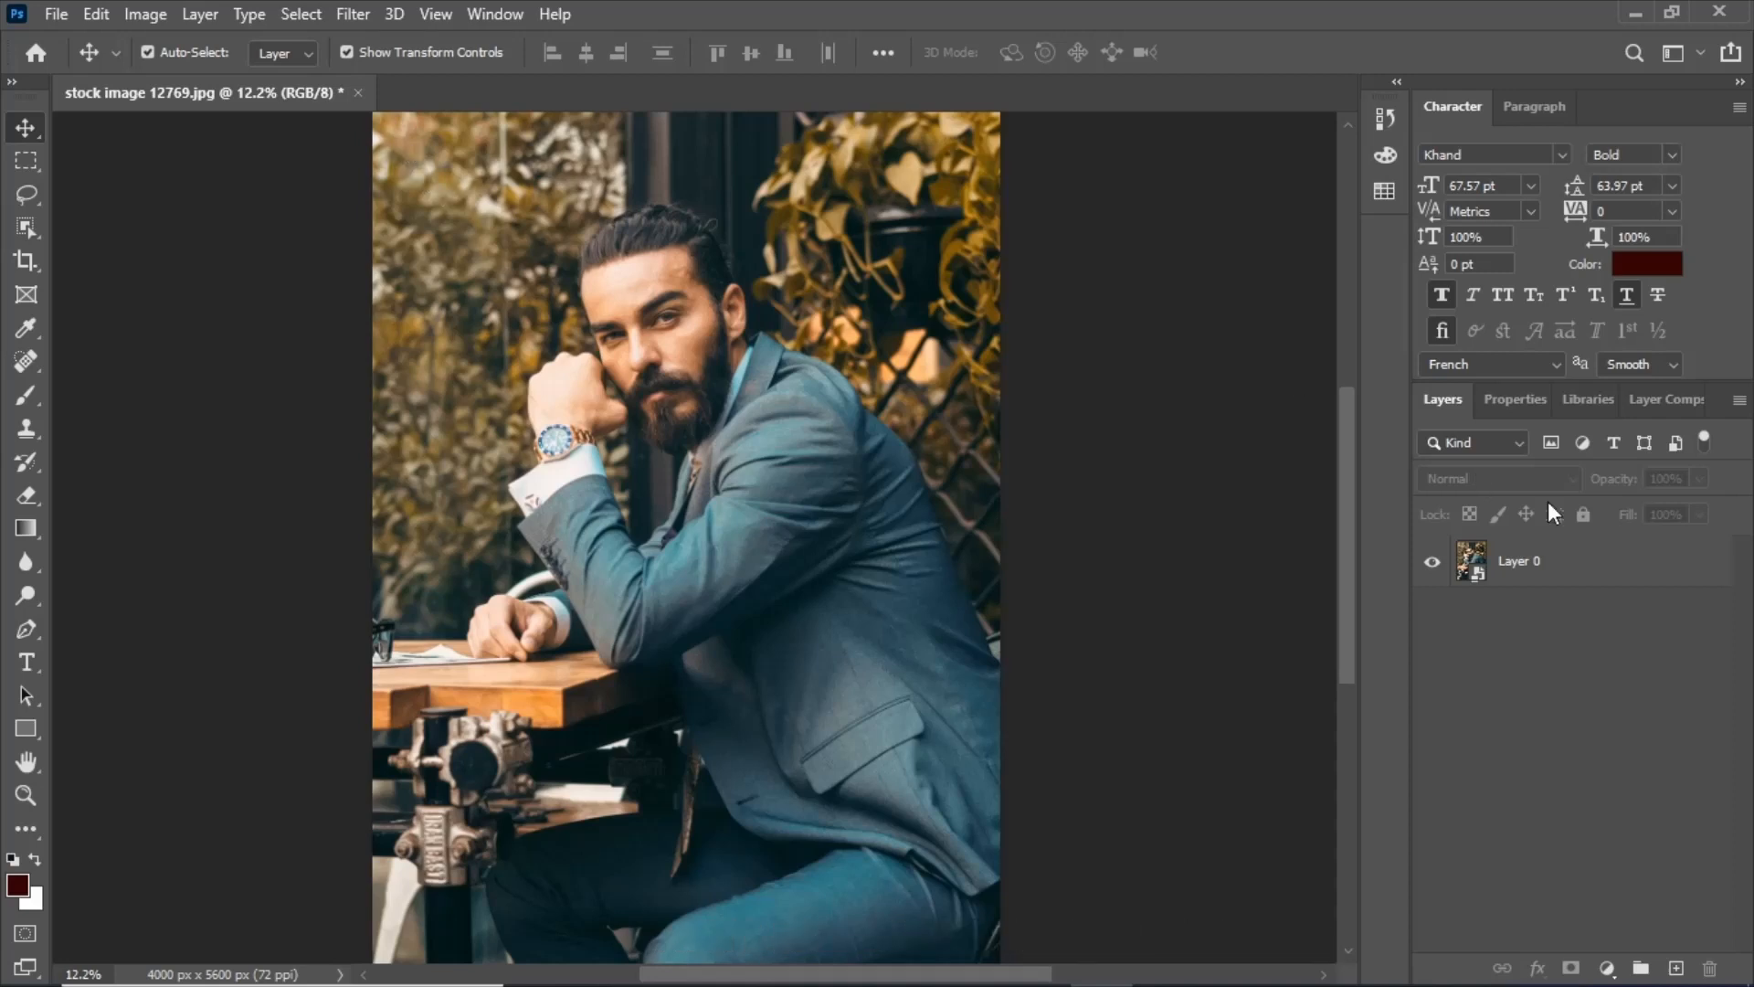
click(1641, 567)
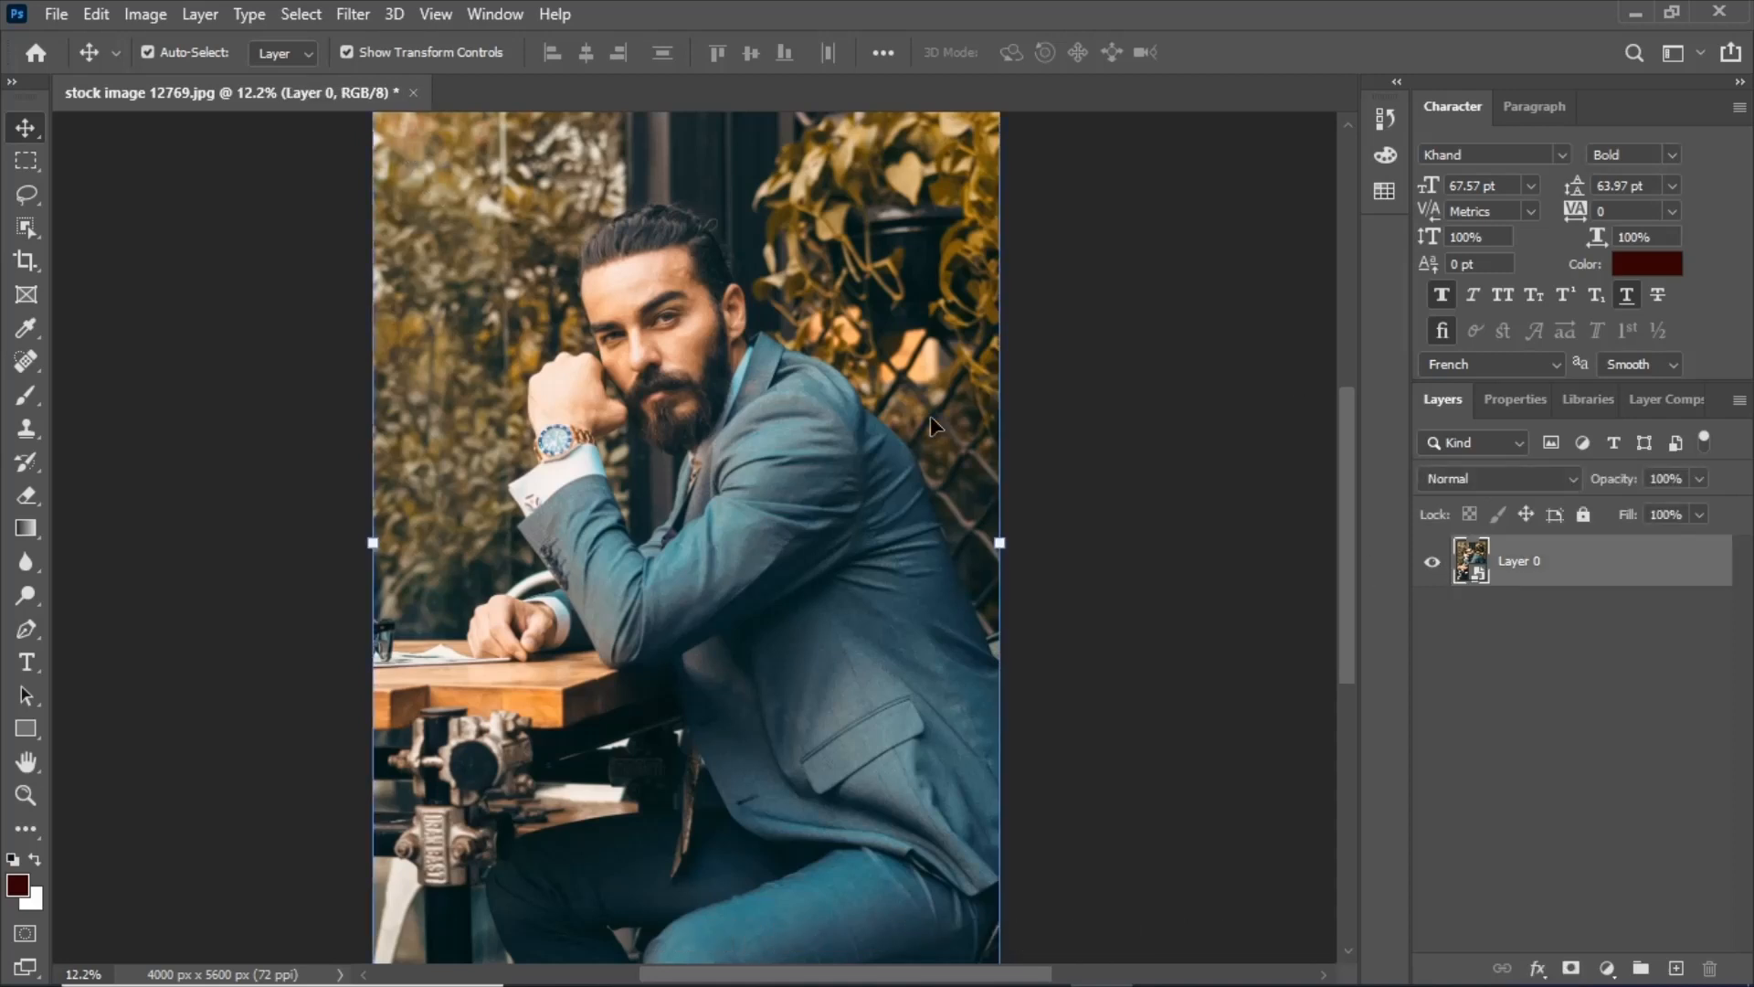
click(352, 15)
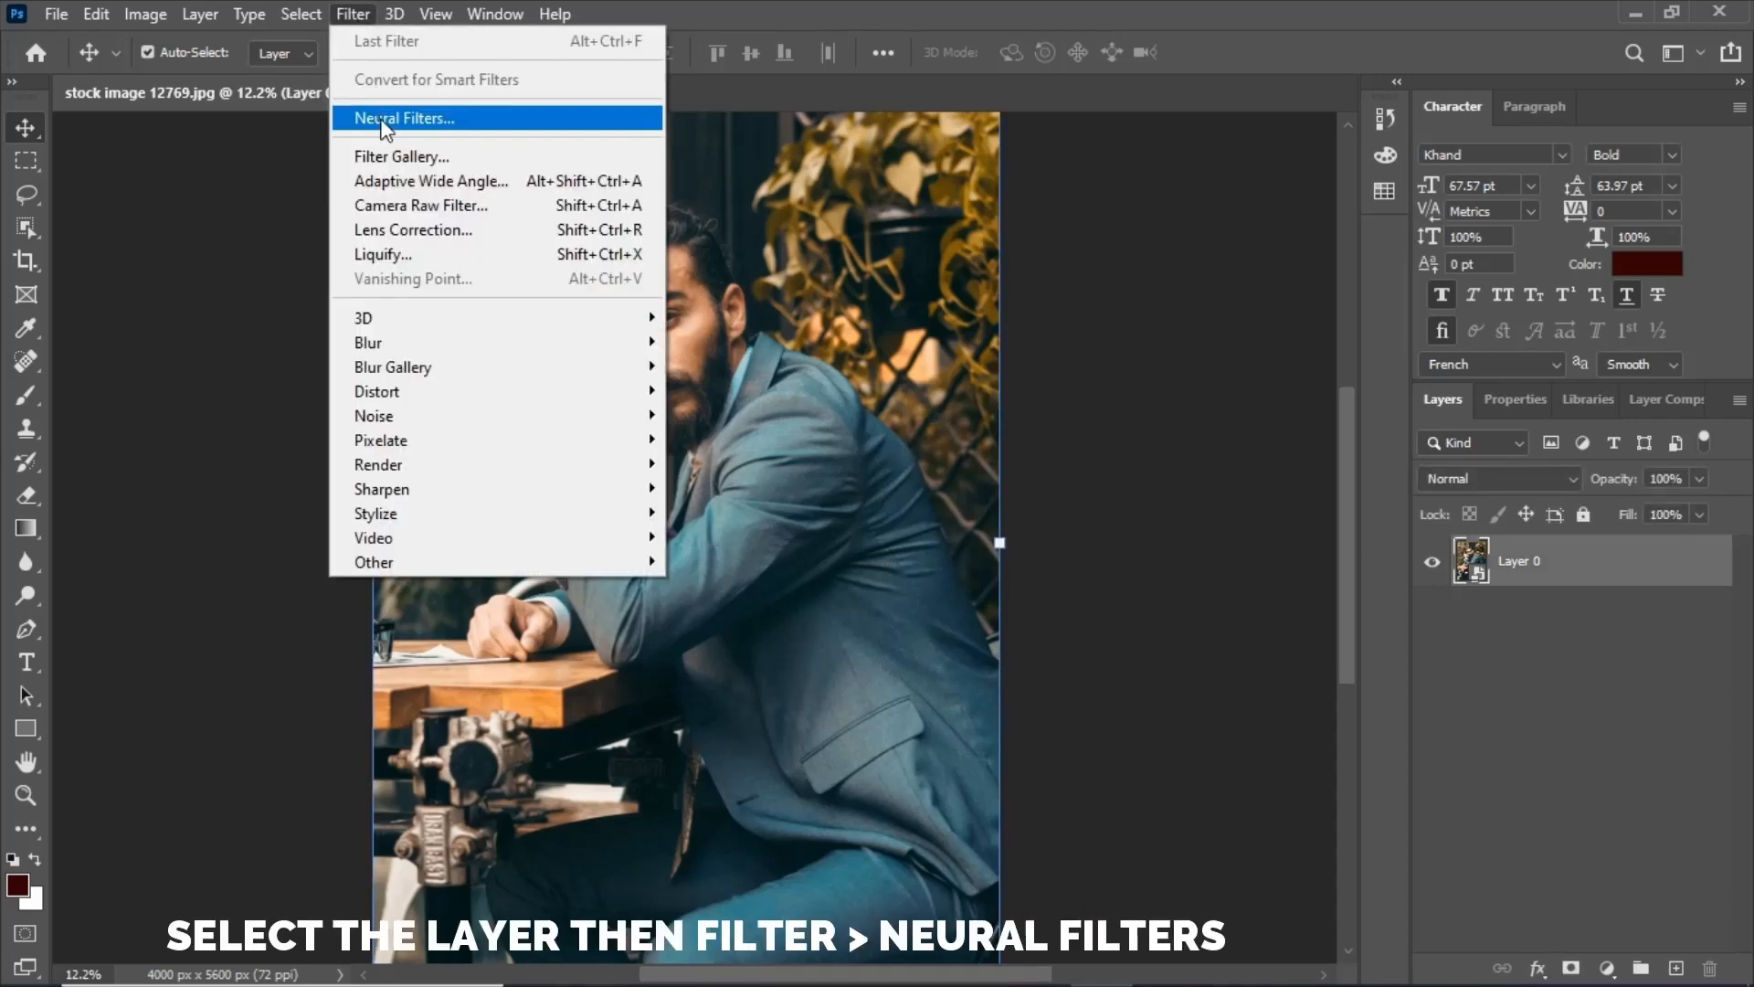
click(383, 118)
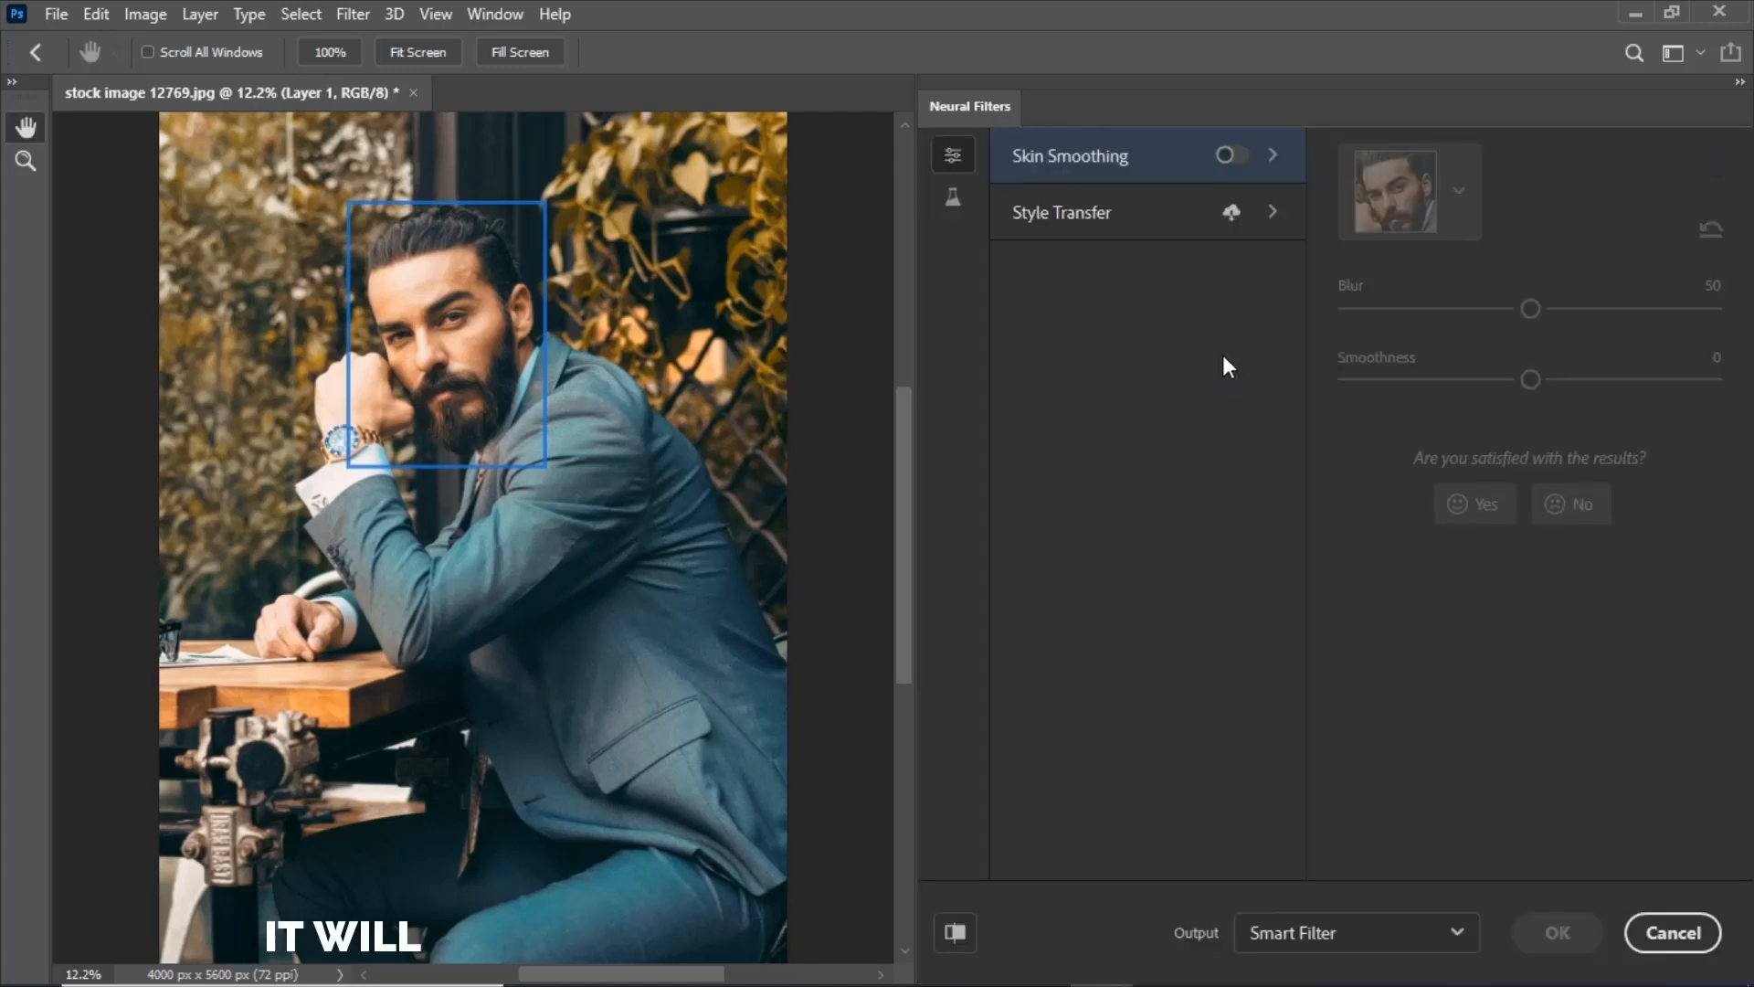
click(1230, 157)
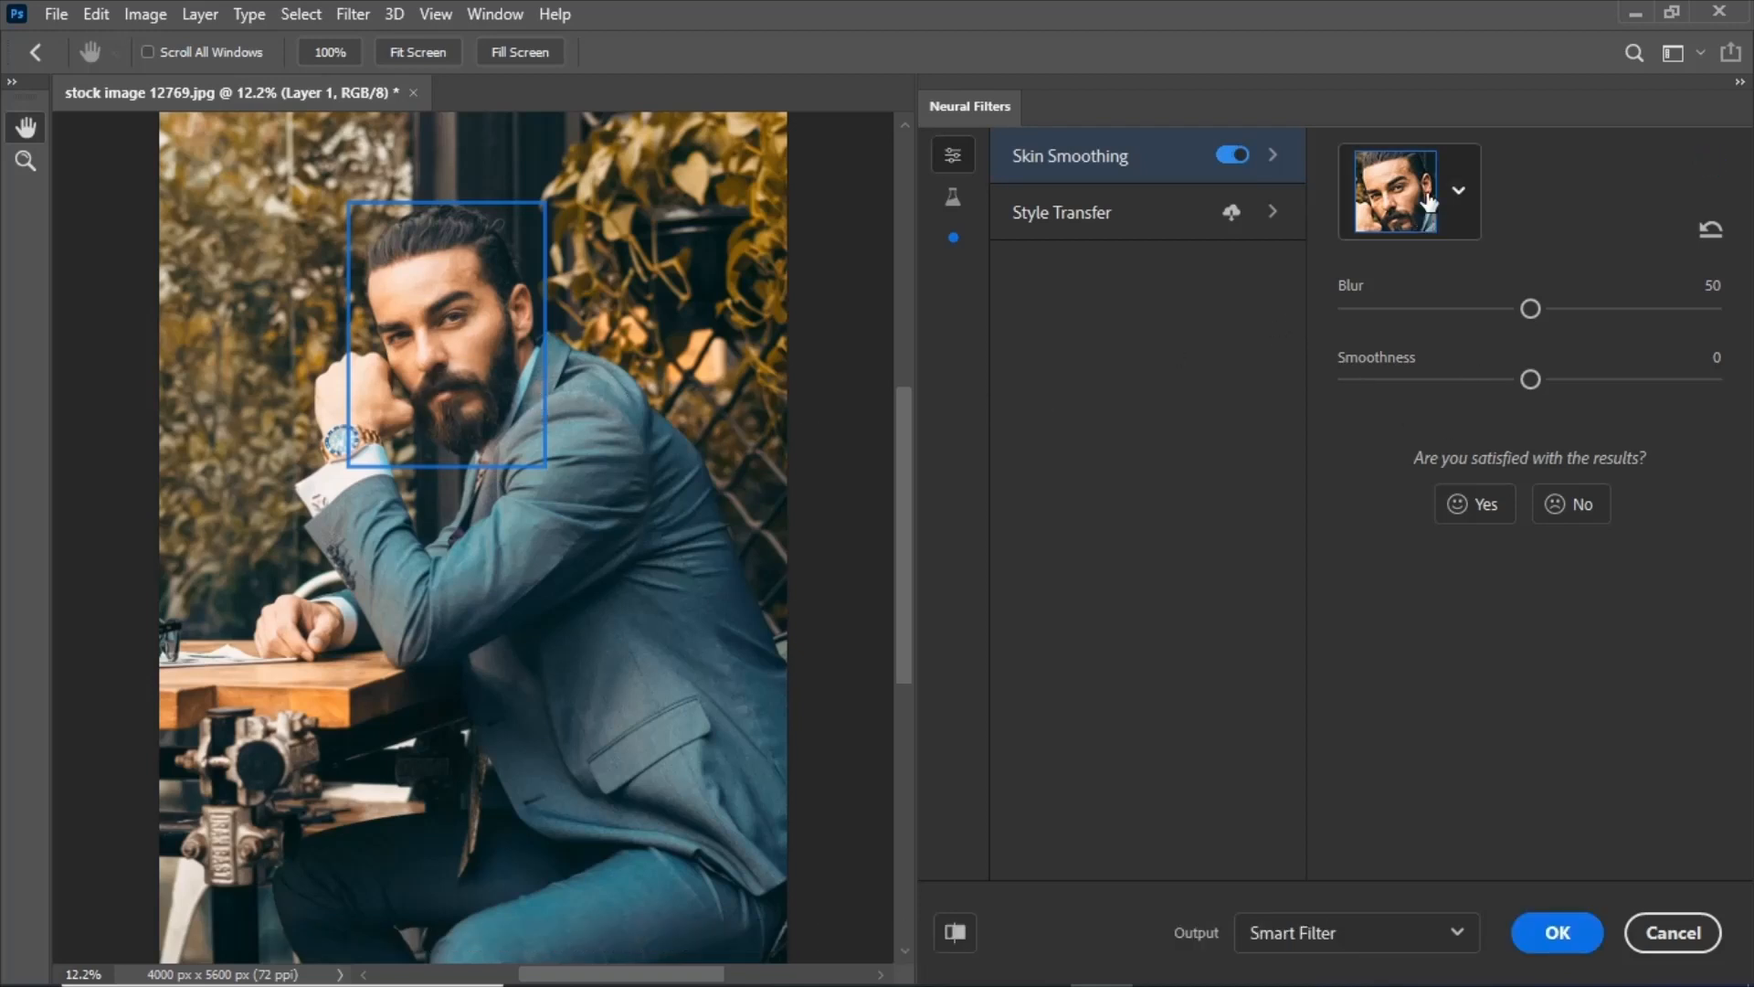
click(1467, 221)
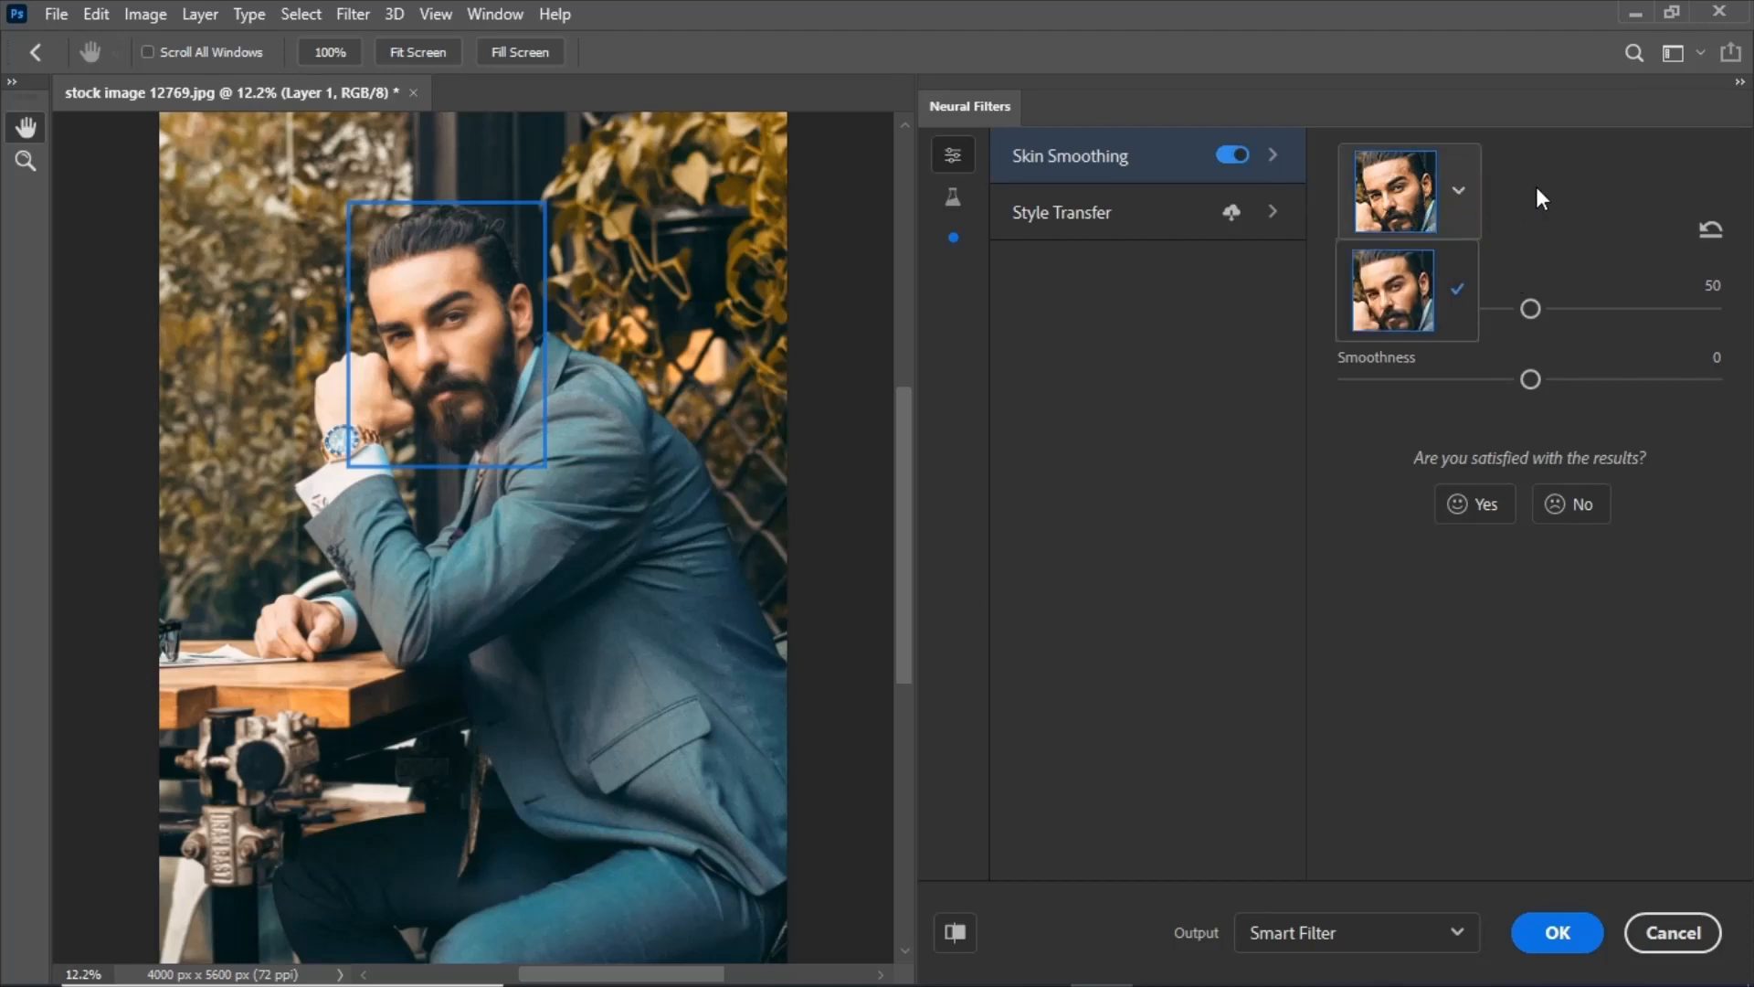
- Set the Skin Smoothing blur to 96 and smoothness to 43
drag(1534, 310, 1651, 308)
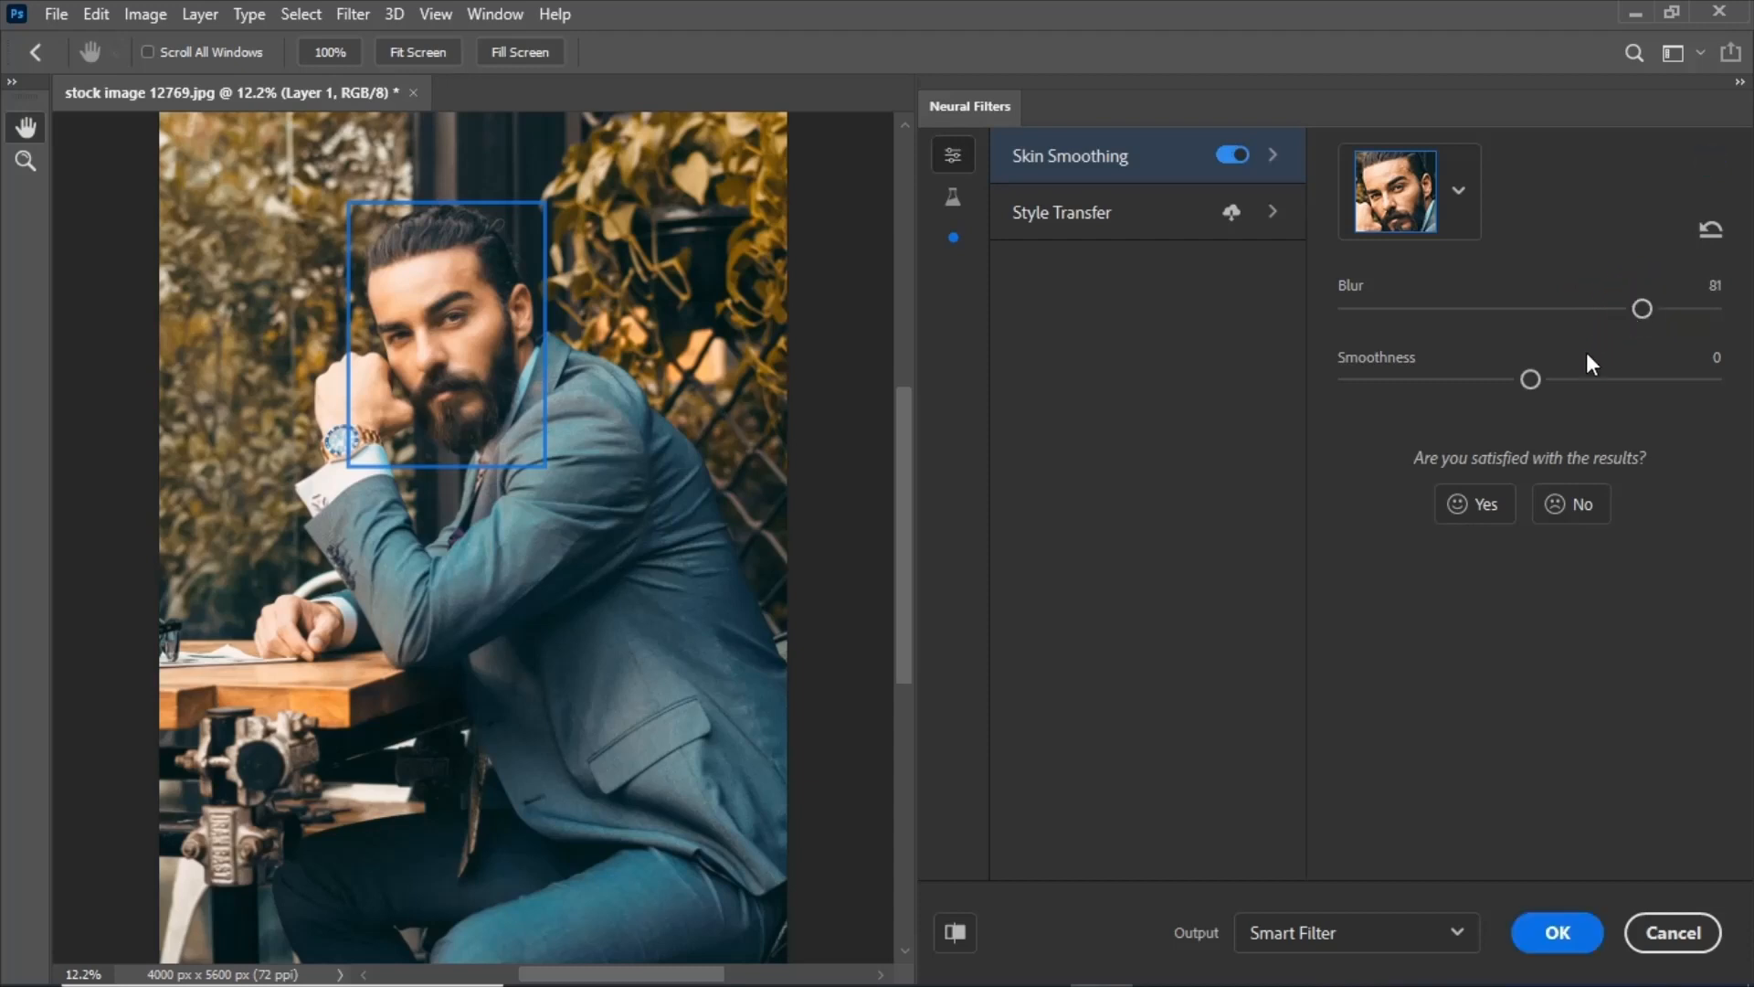
drag(1539, 382, 1694, 384)
drag(1652, 312, 1698, 311)
- Compare the portrait with its original, apply the skin smoothing as a smart filter, and inspect the face up close
click(955, 932)
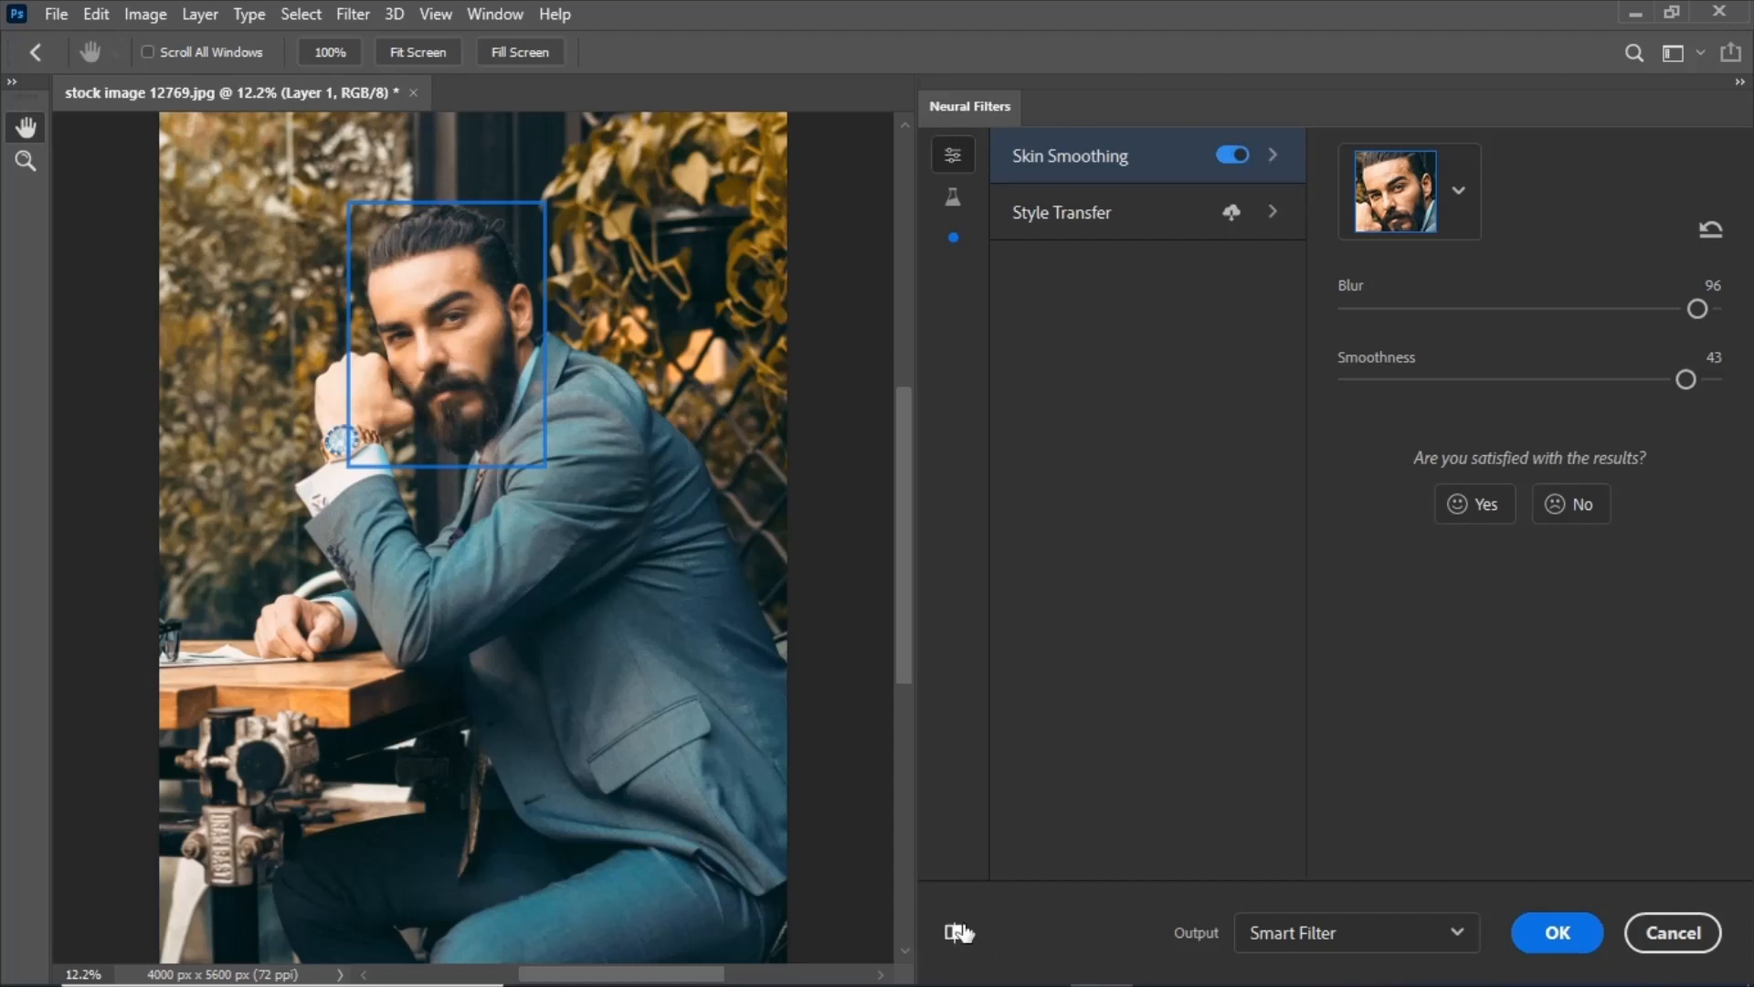
click(955, 932)
click(955, 932)
click(1552, 932)
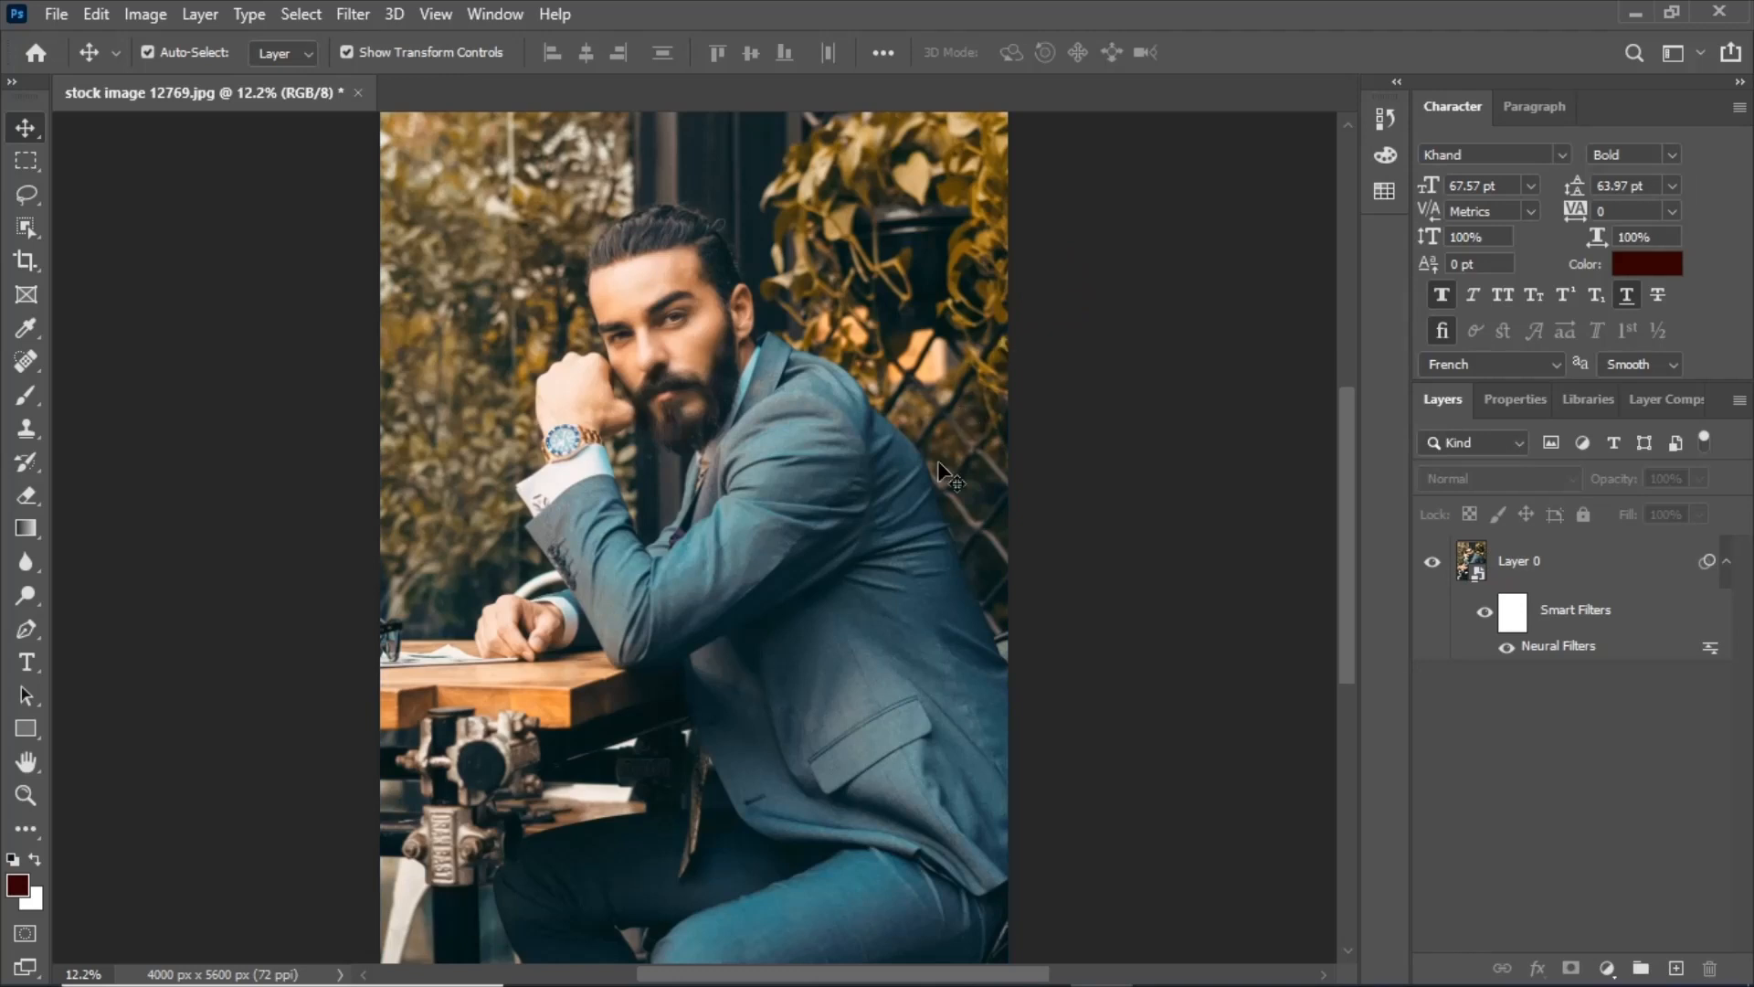
scroll(795, 507, up, 3)
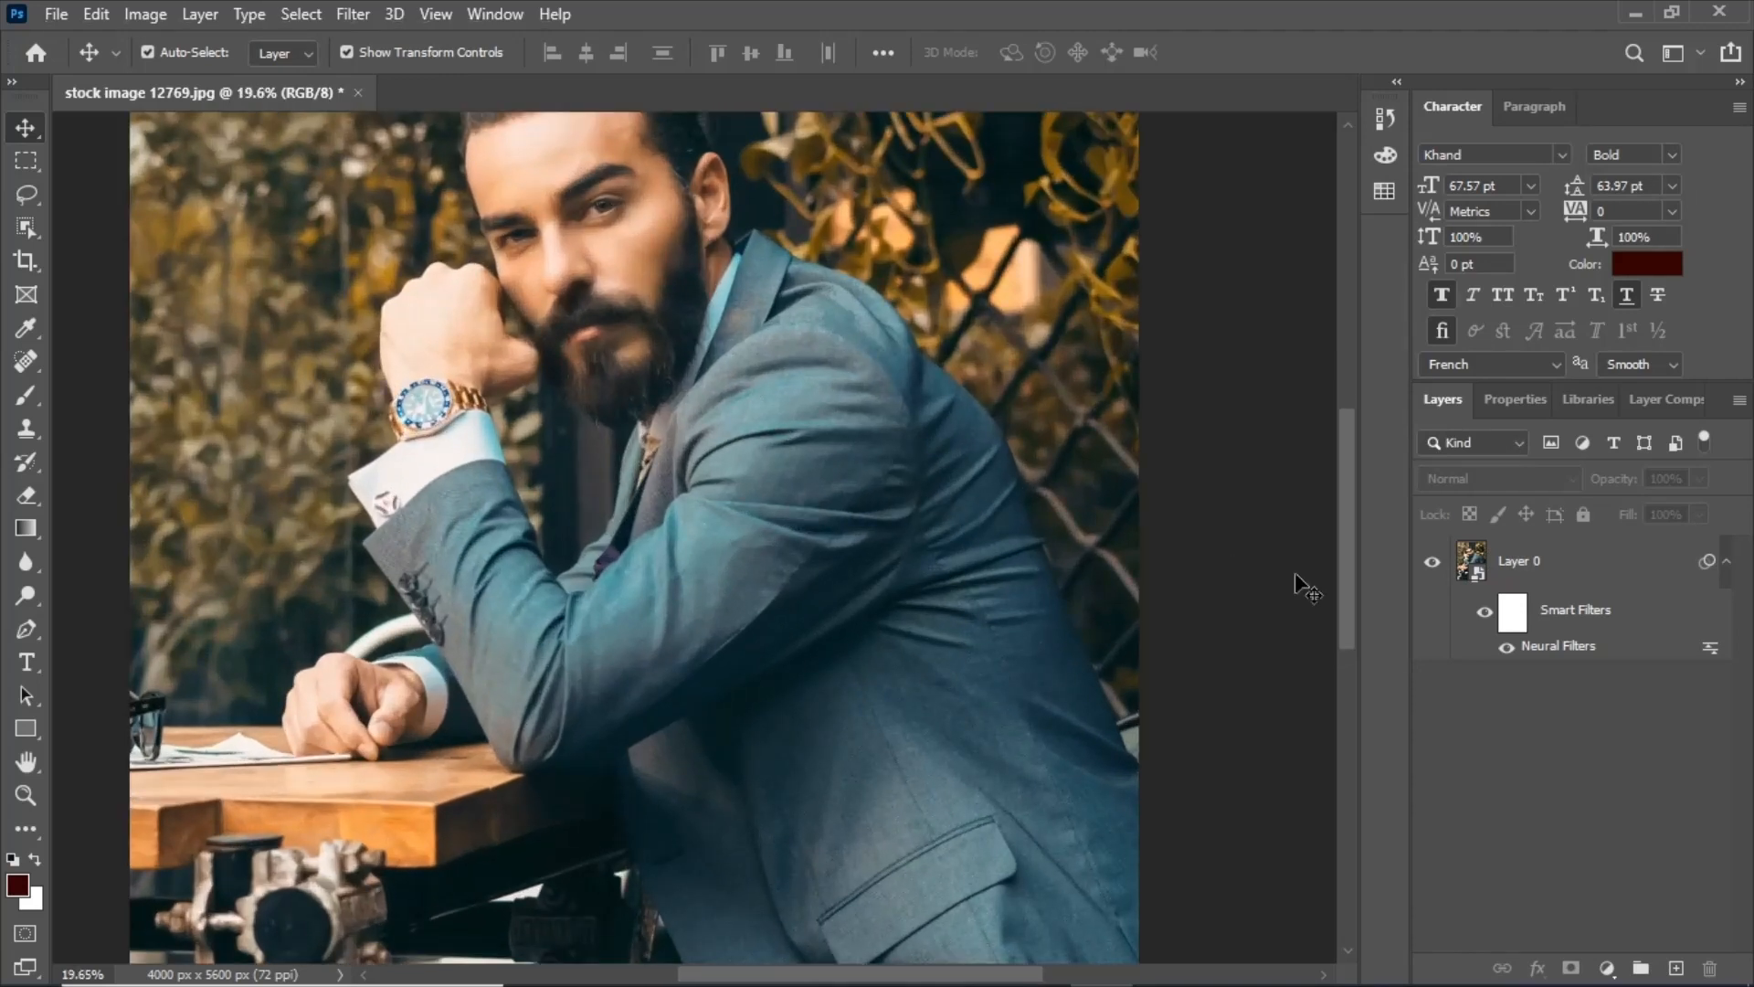
drag(1349, 571, 1343, 497)
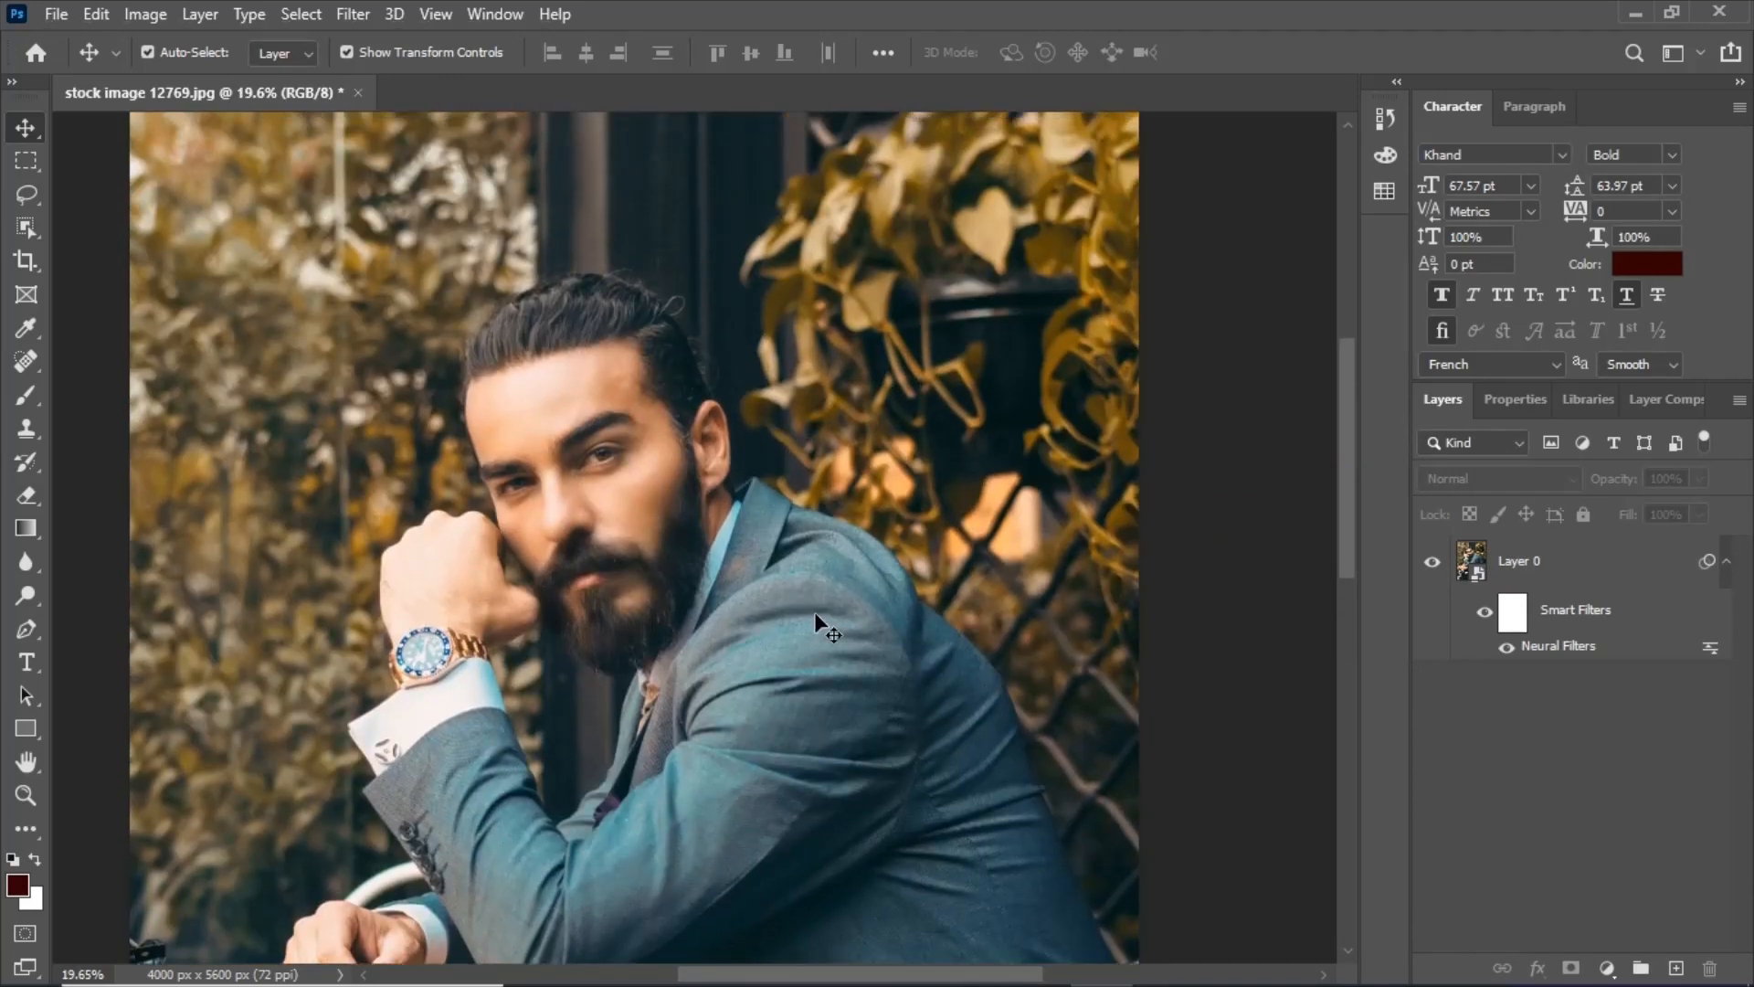
scroll(815, 611, up, 1)
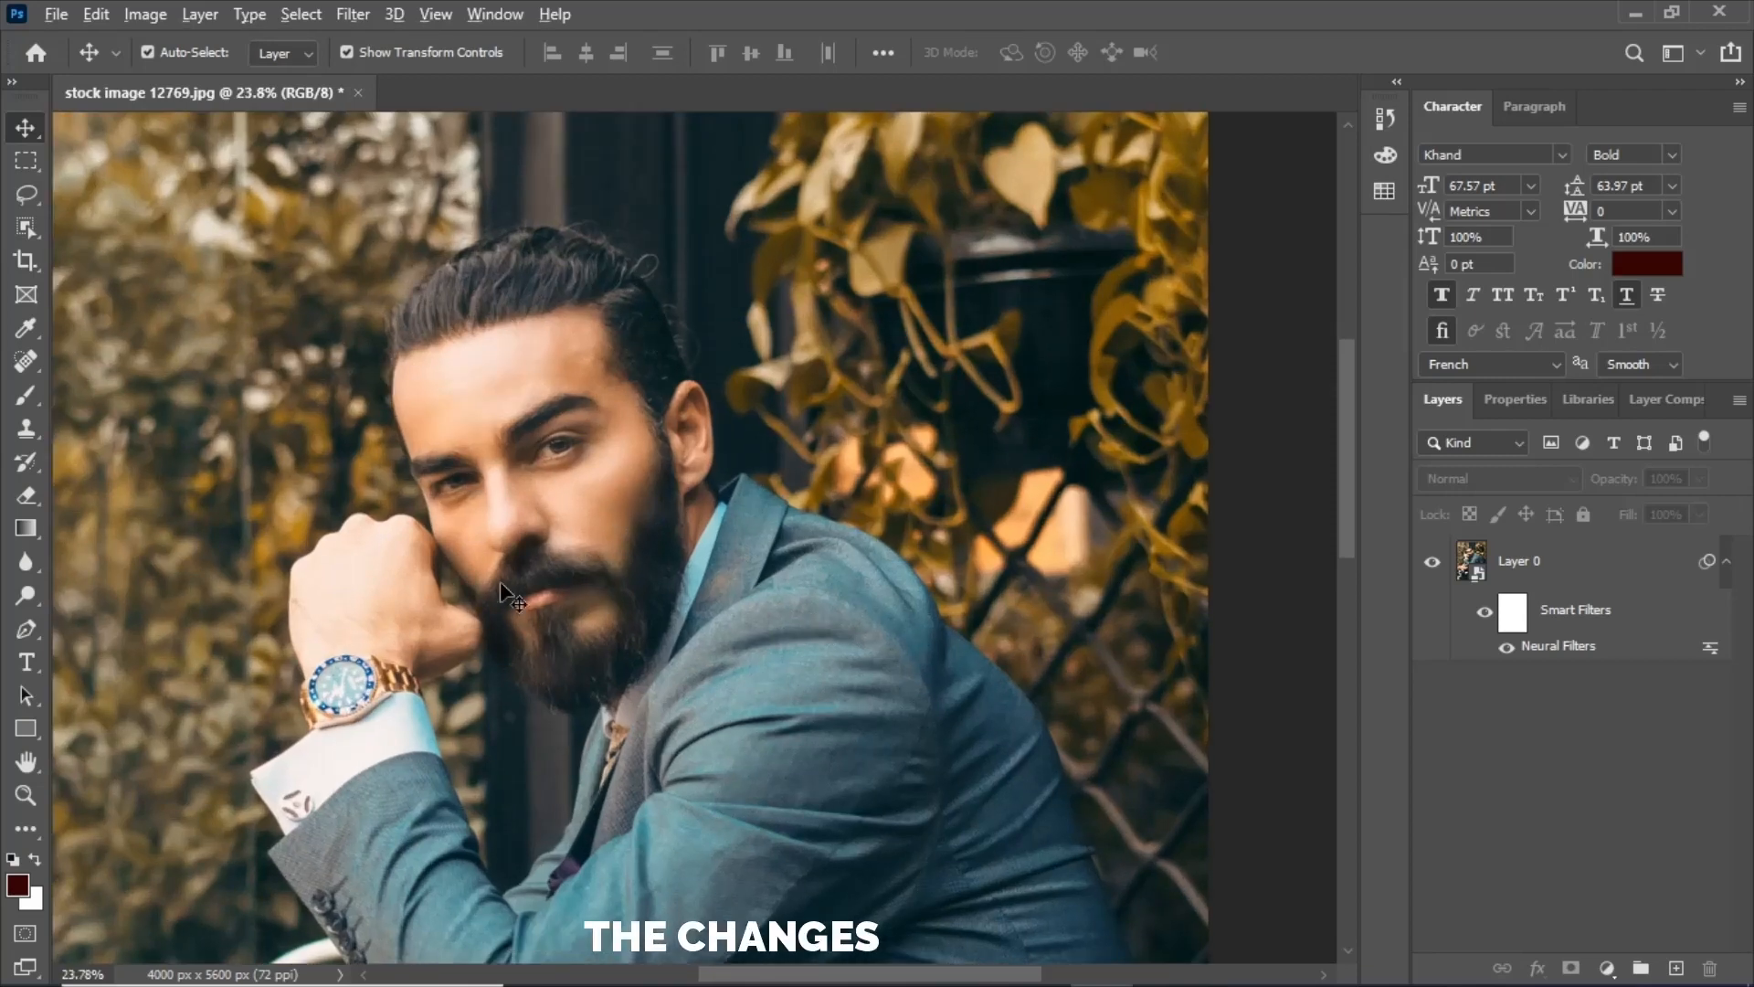
scroll(548, 702, down, 4)
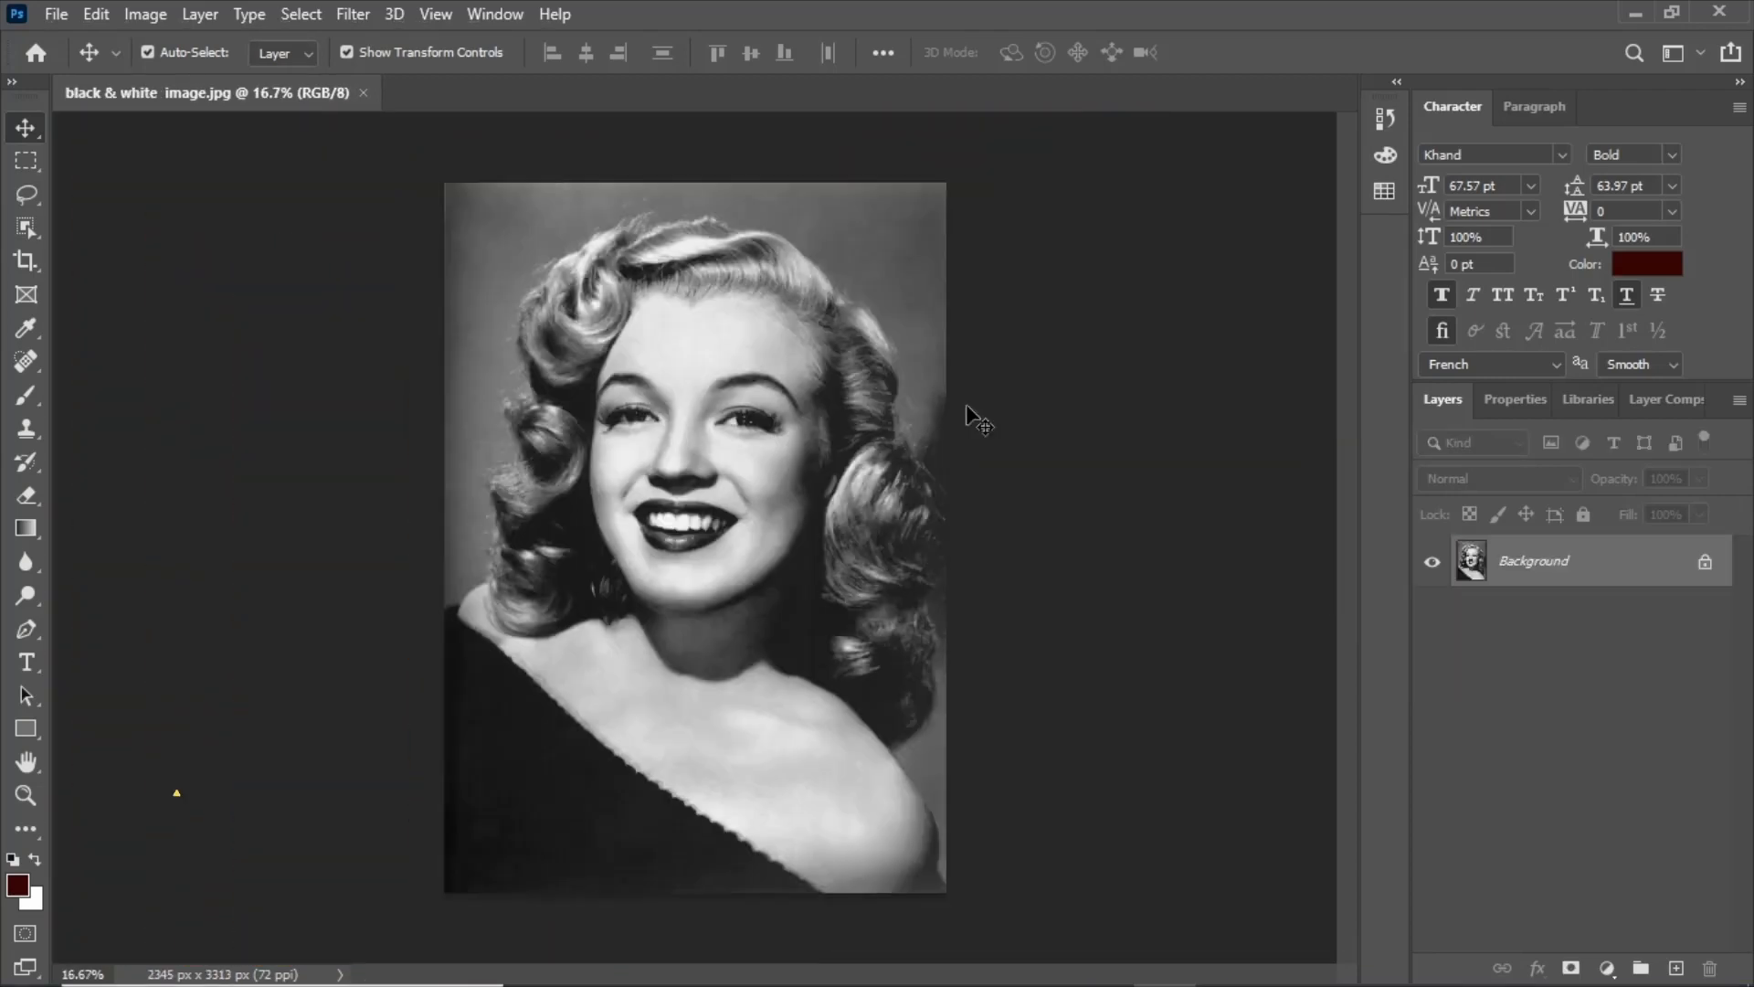
- Convert the Background layer of the black and white portrait to a smart object
scroll(967, 407, up, 2)
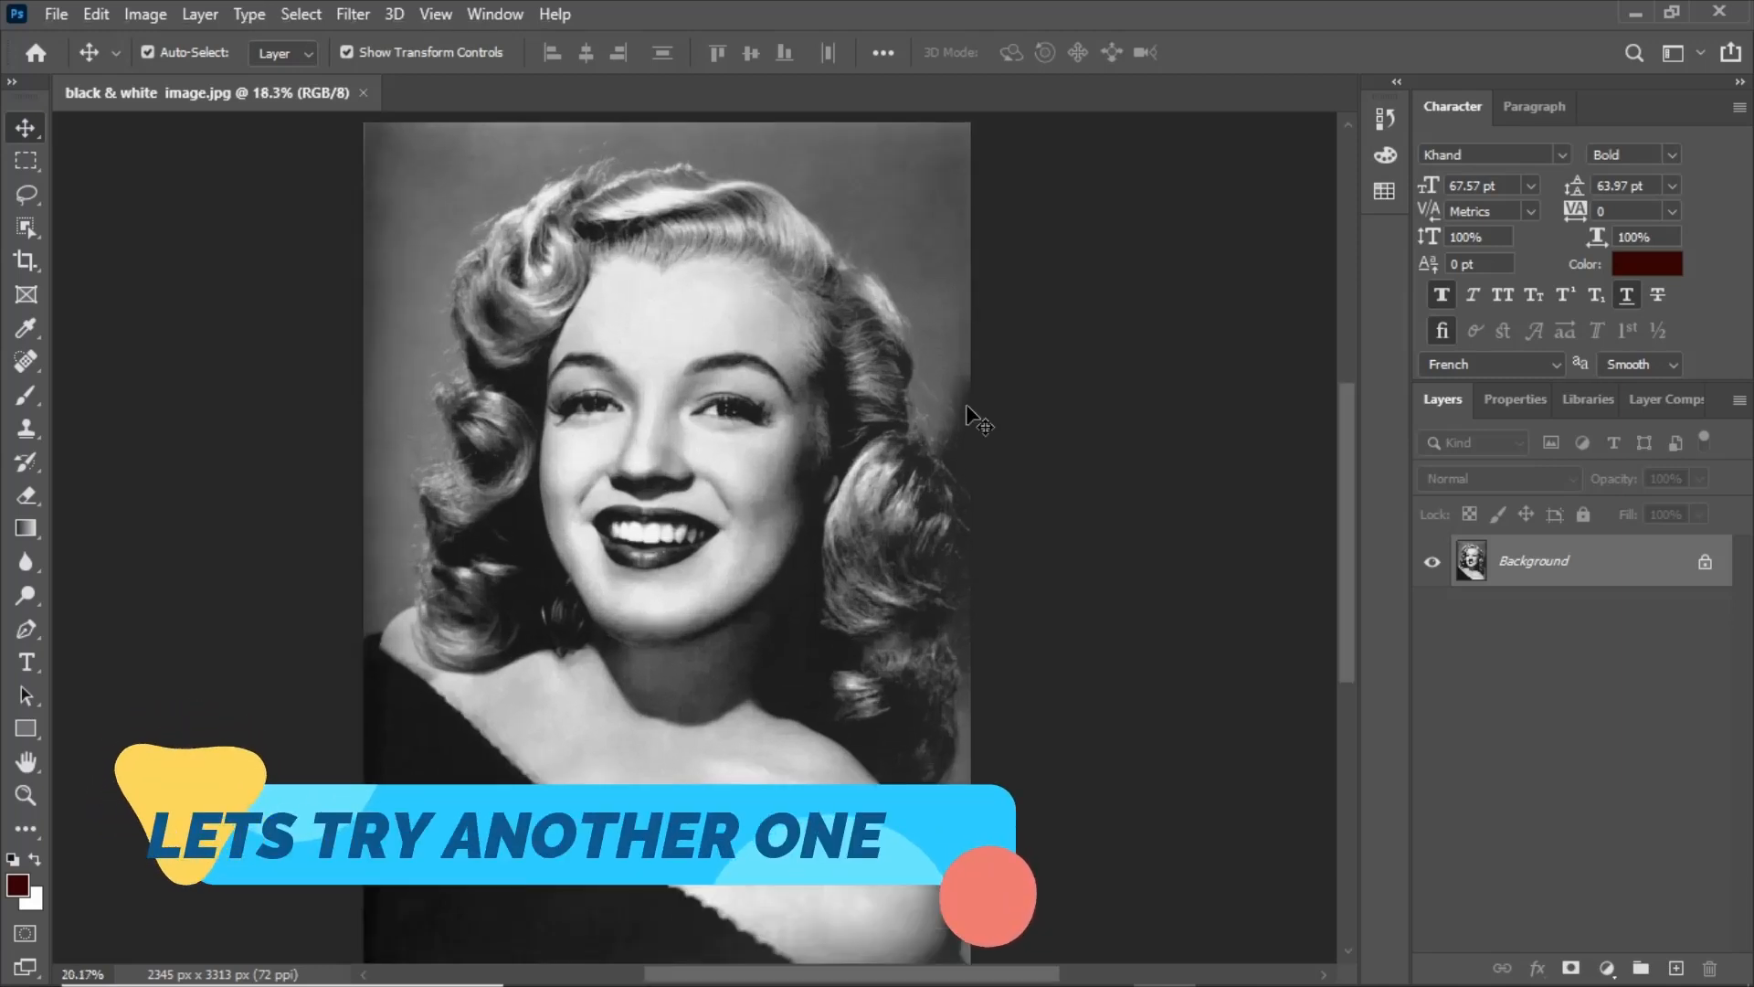
scroll(967, 407, down, 1)
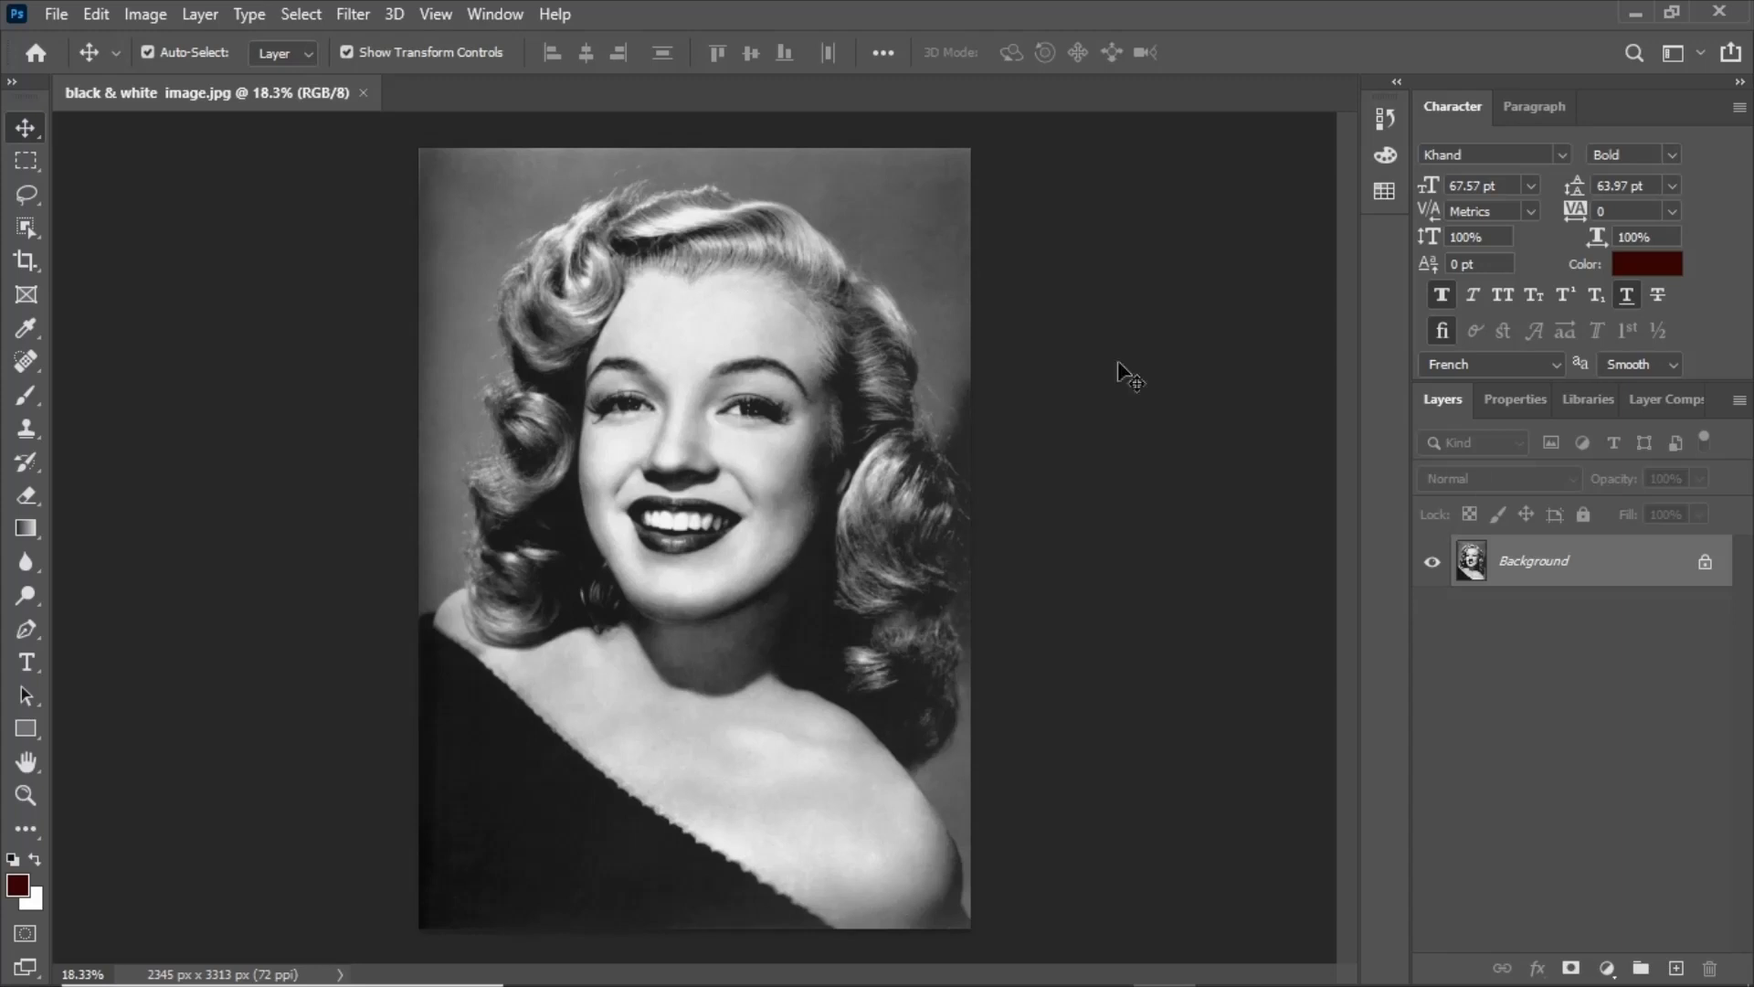
right_click(1649, 564)
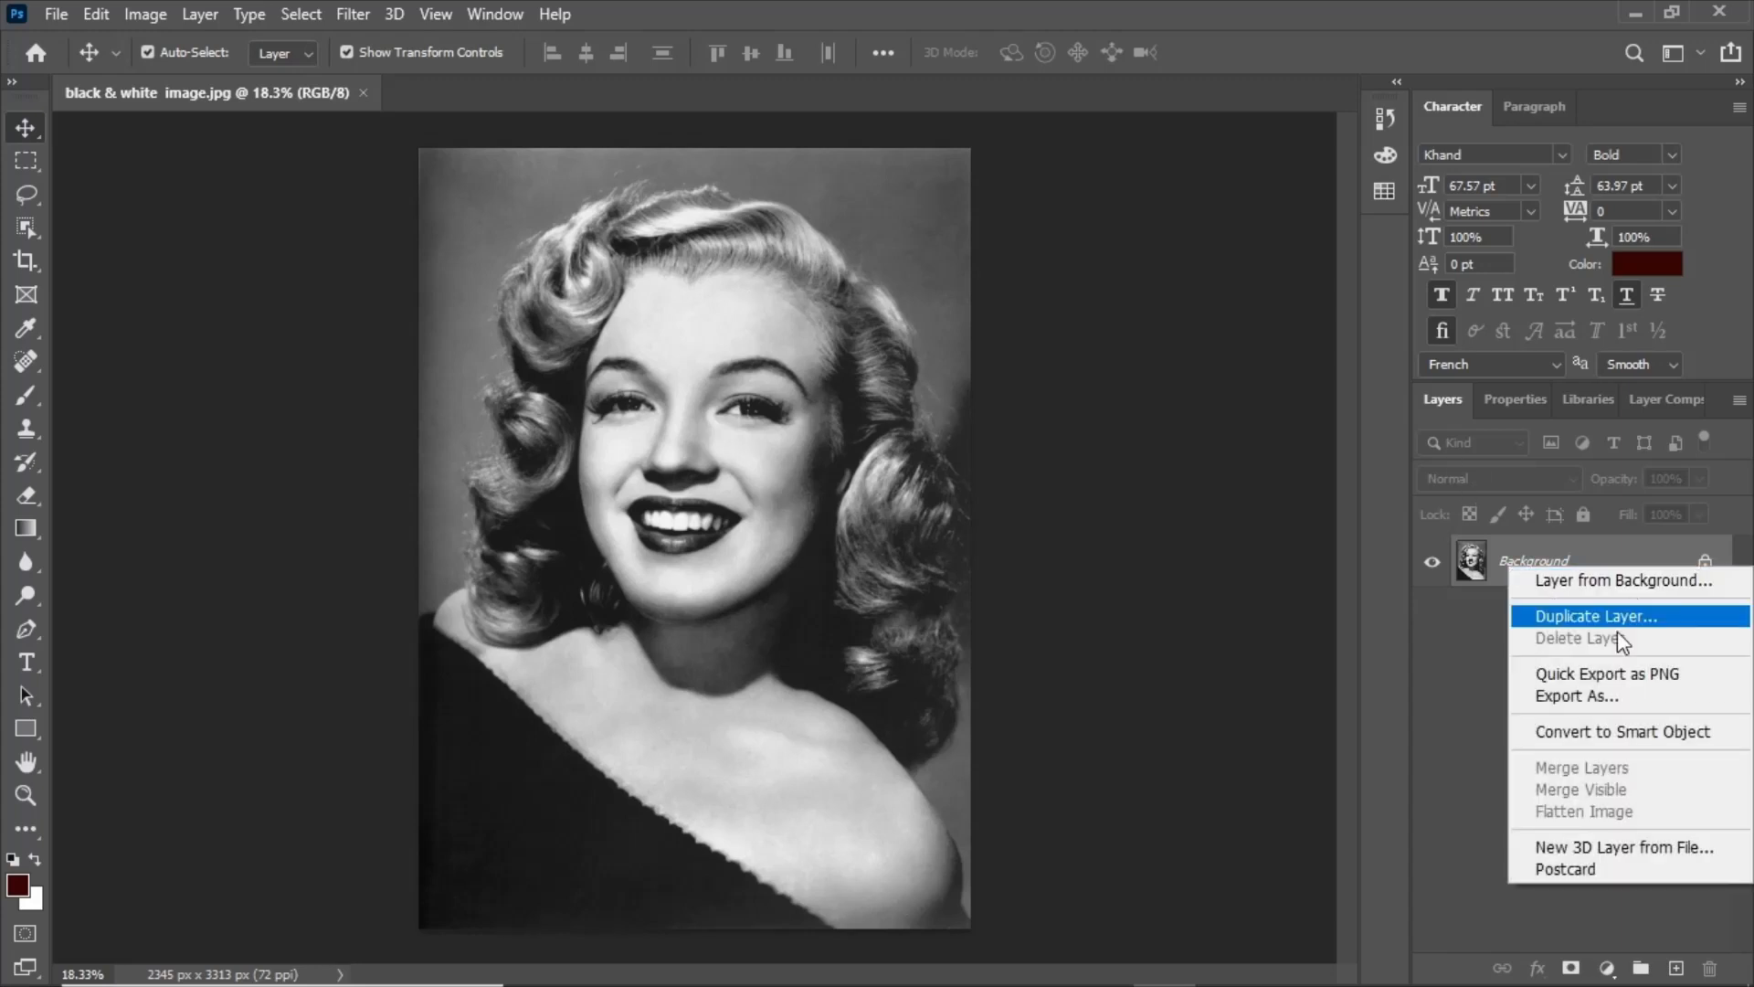
click(1574, 733)
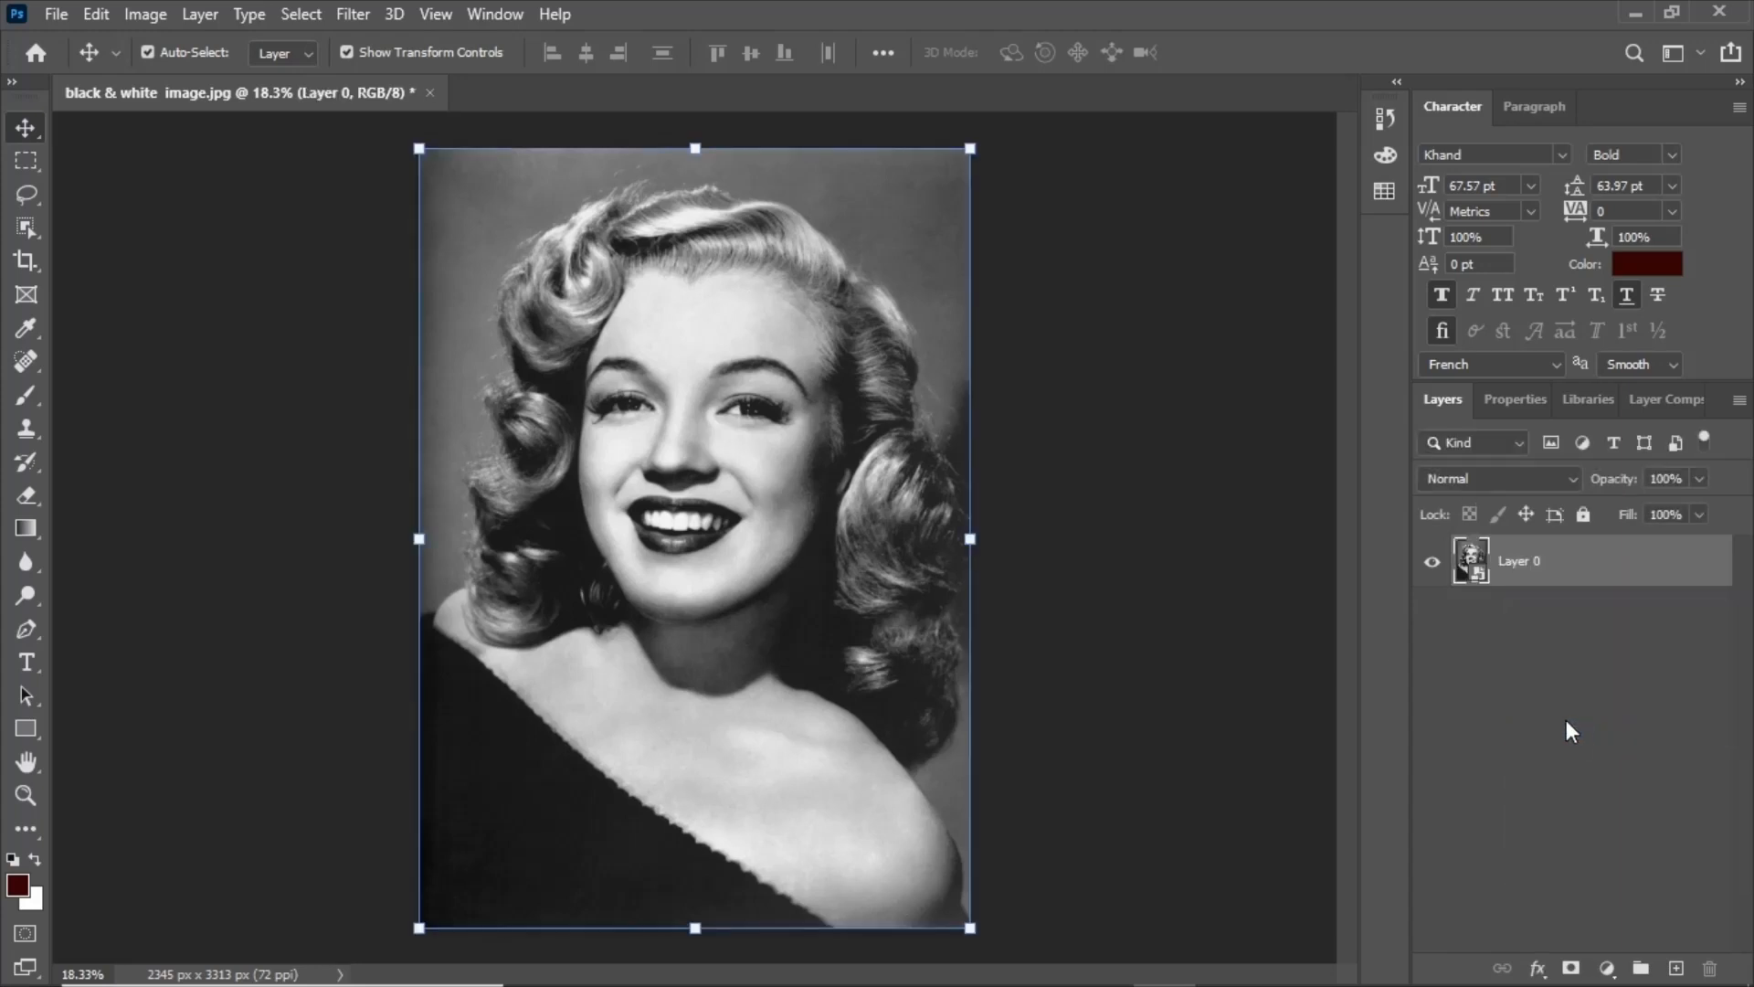
- Open Neural Filters for the black and white portrait and turn on the Colorize beta filter
click(353, 14)
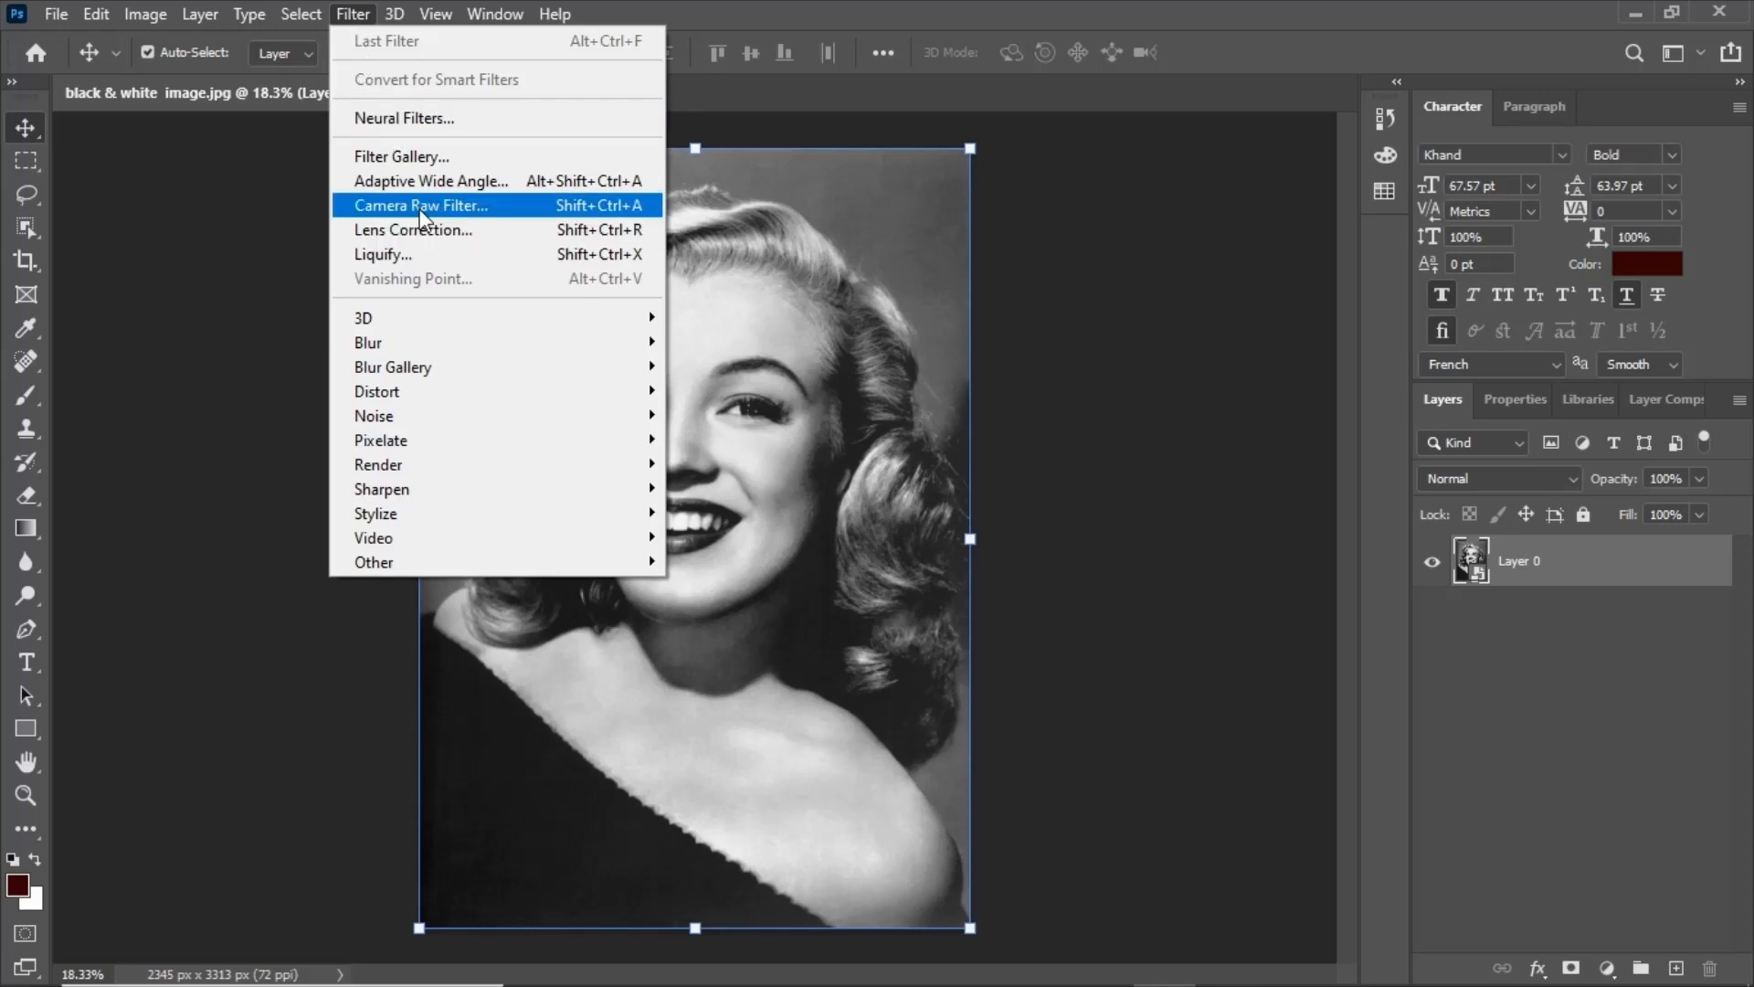
click(455, 132)
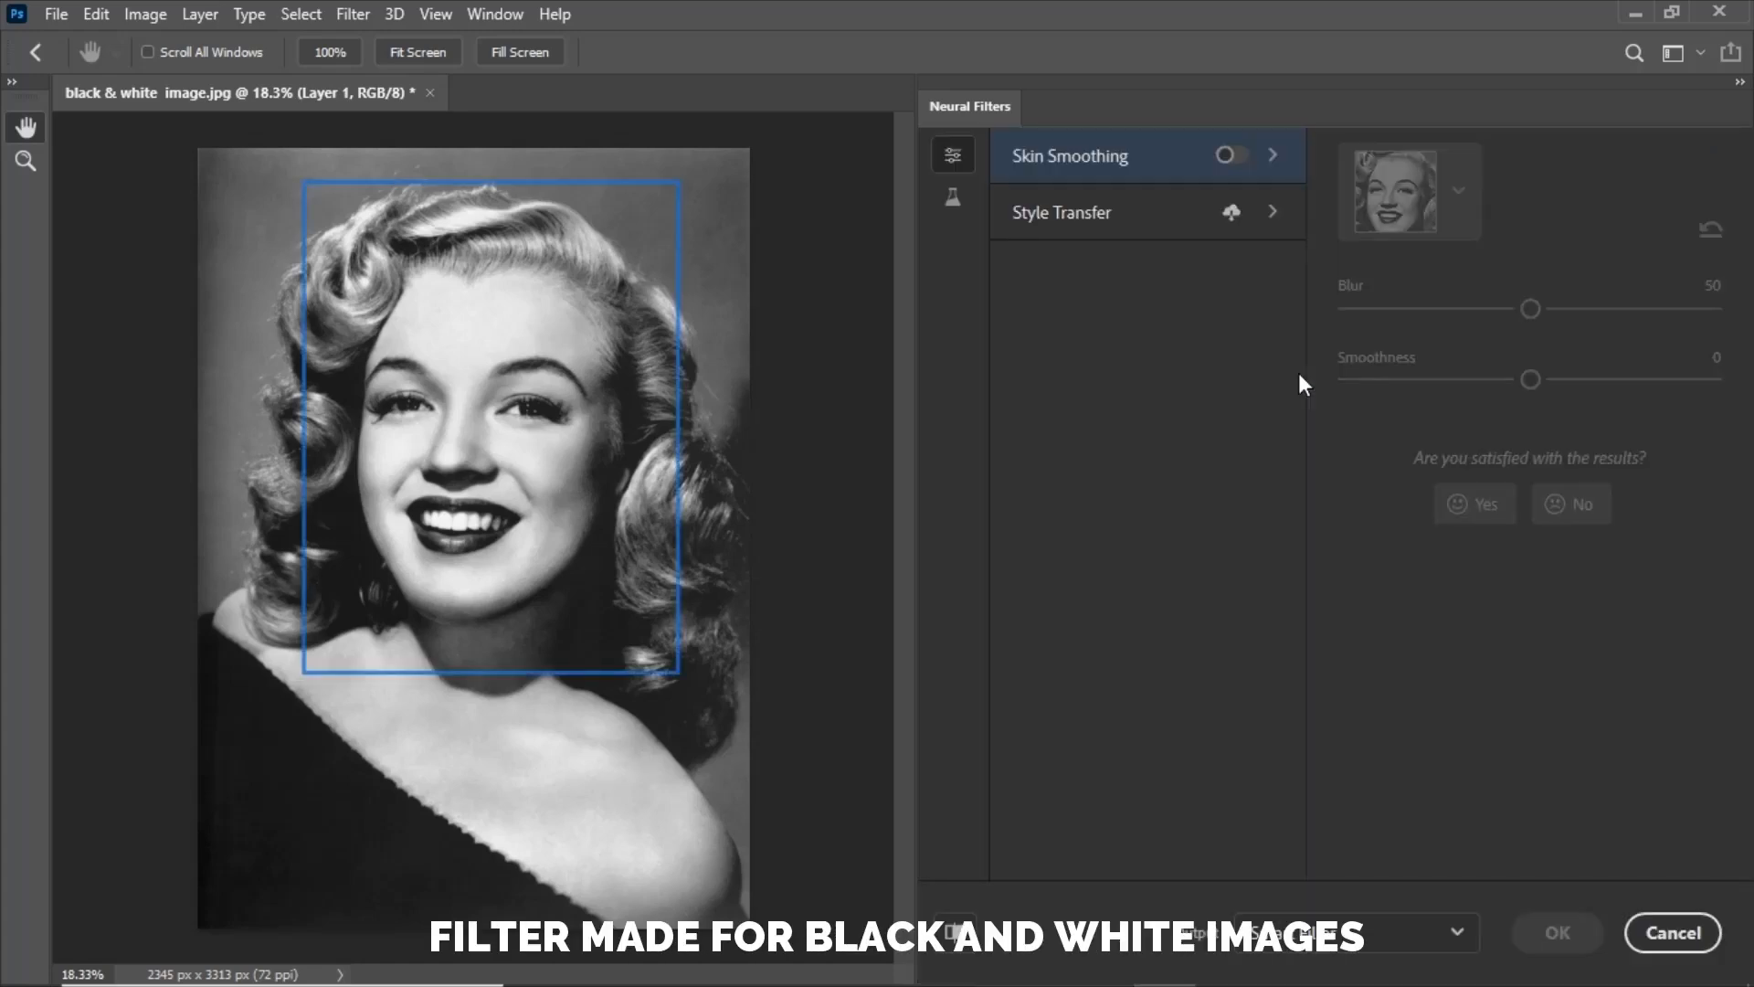
click(951, 206)
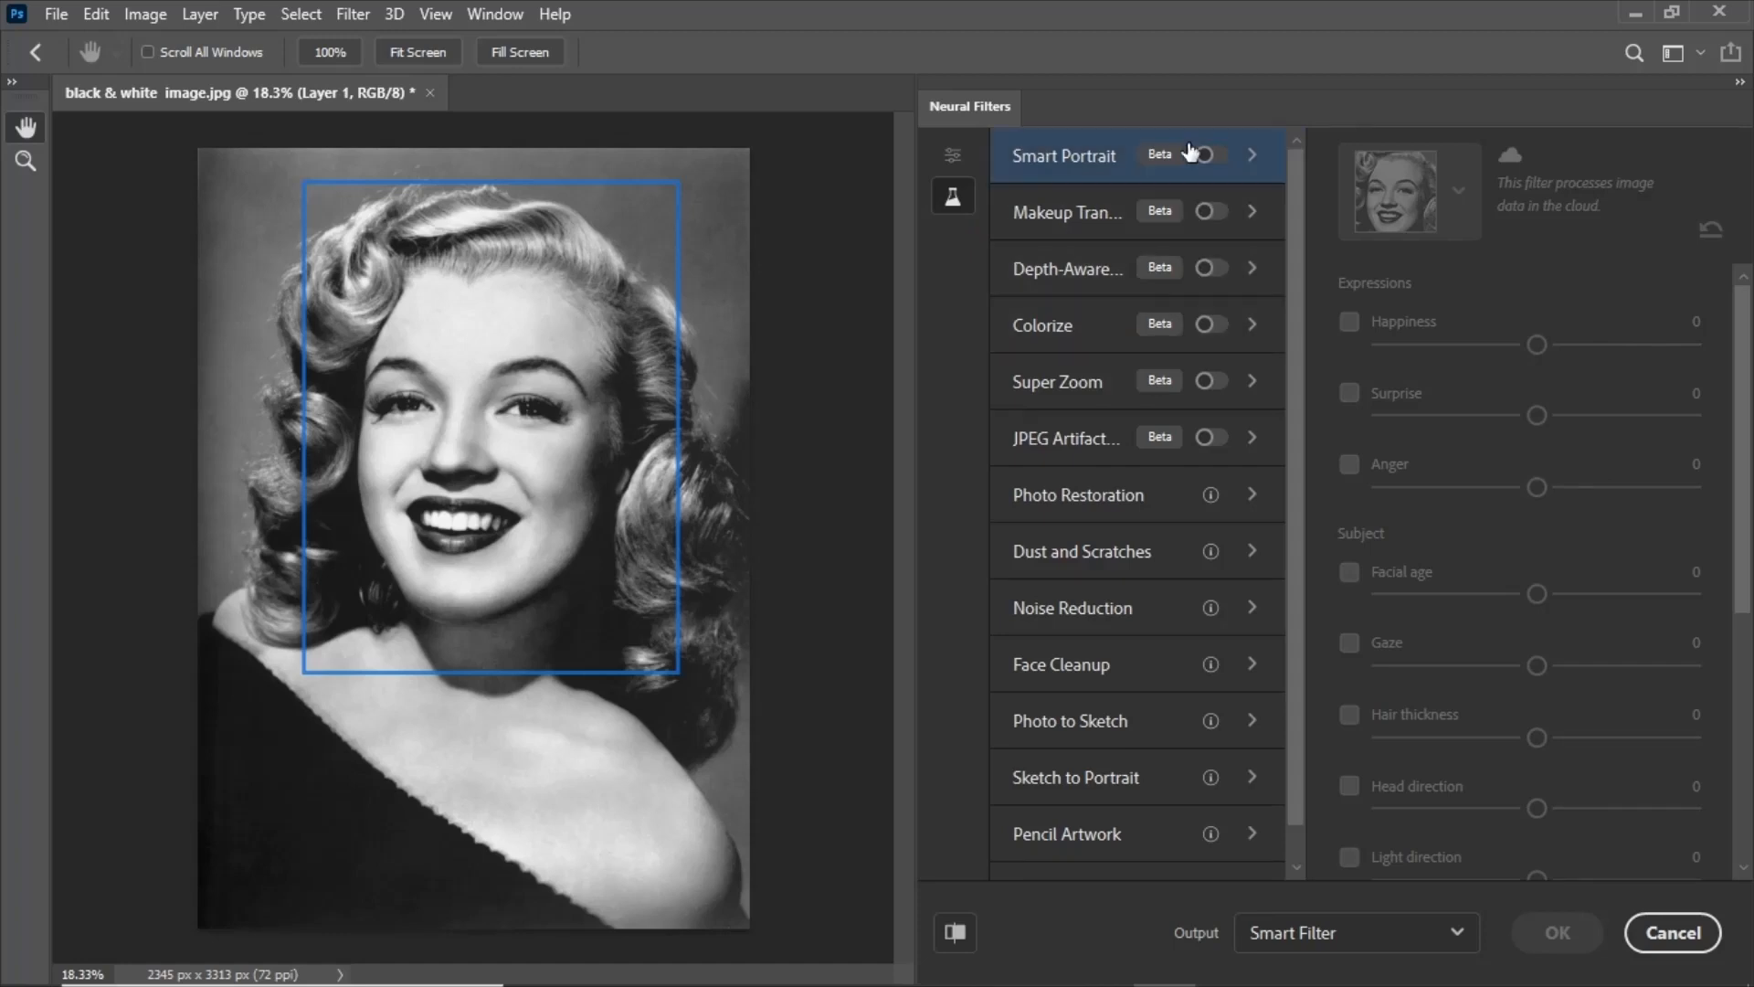
scroll(1137, 667, down, 2)
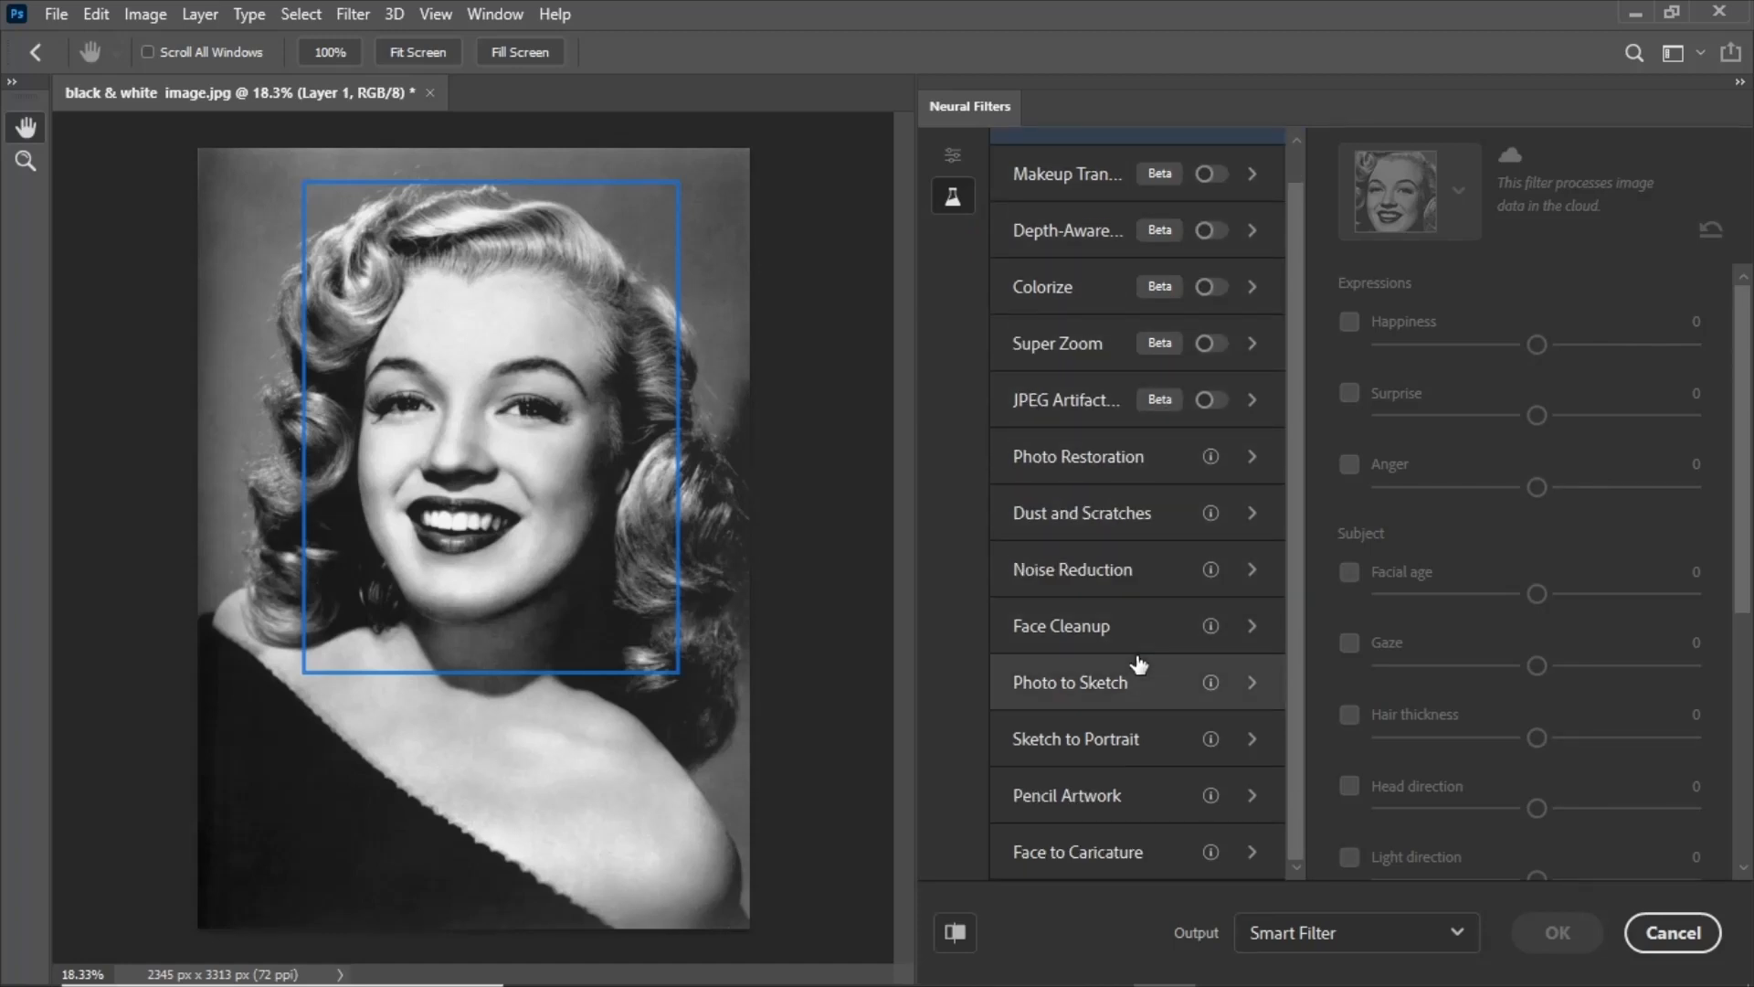
scroll(1160, 548, up, 2)
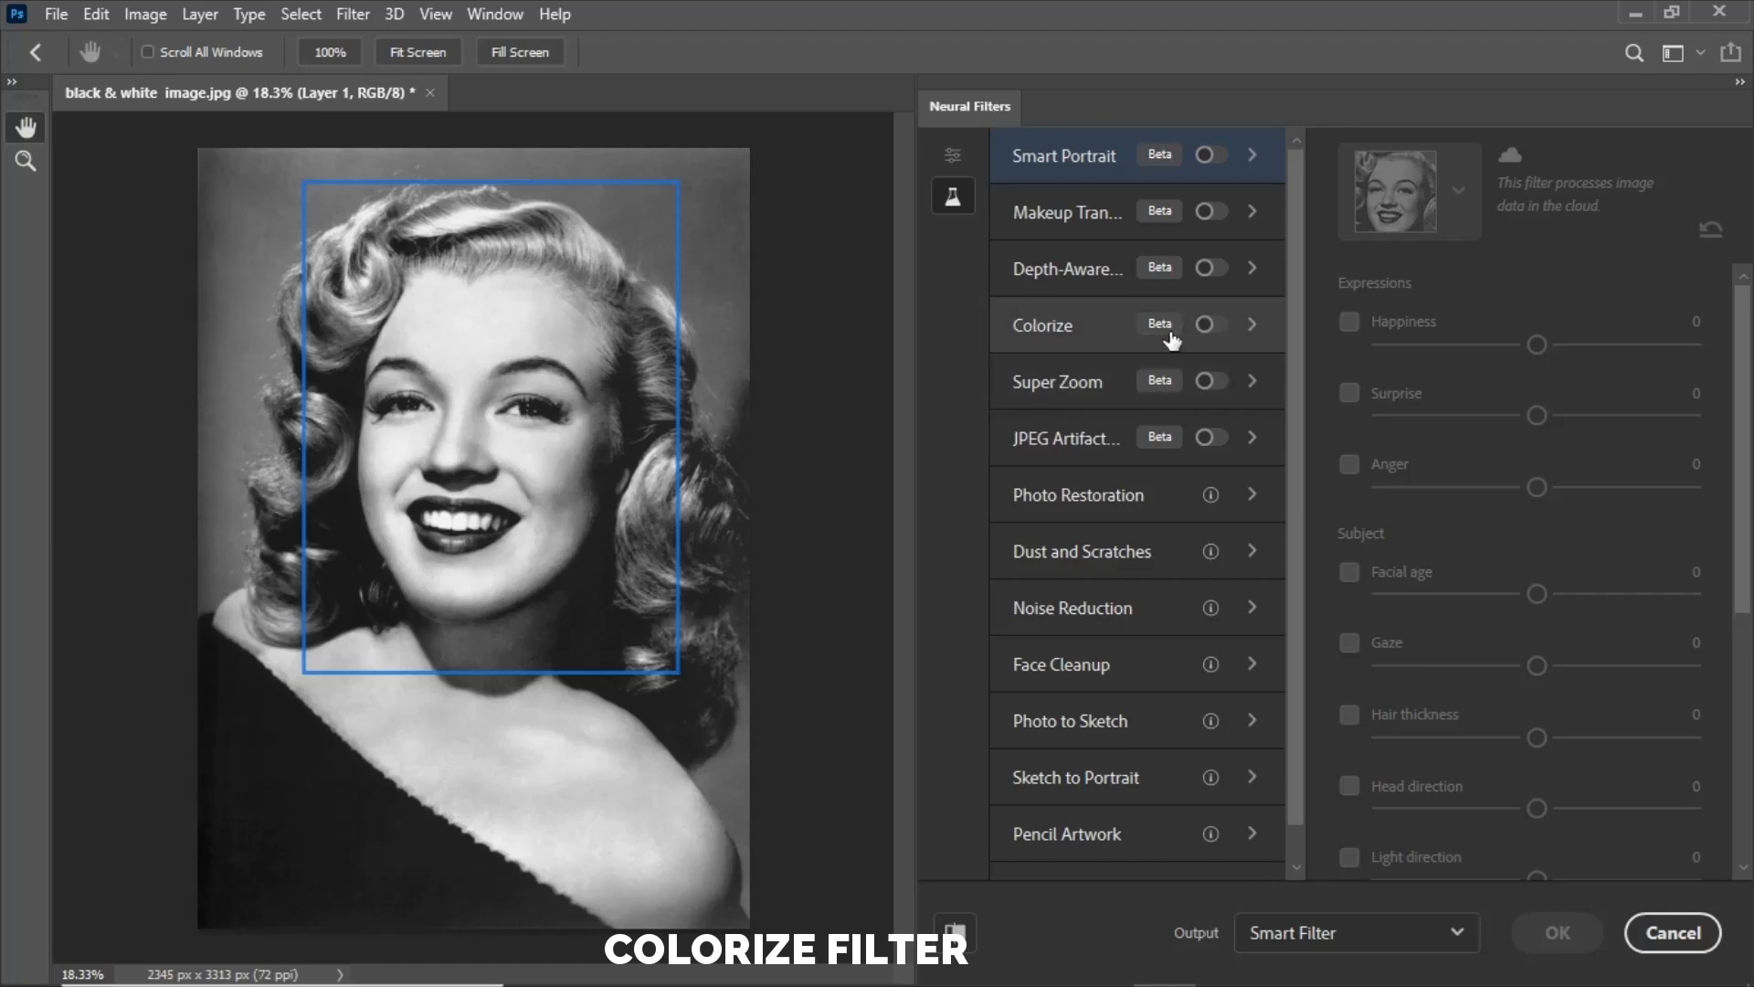
click(1206, 325)
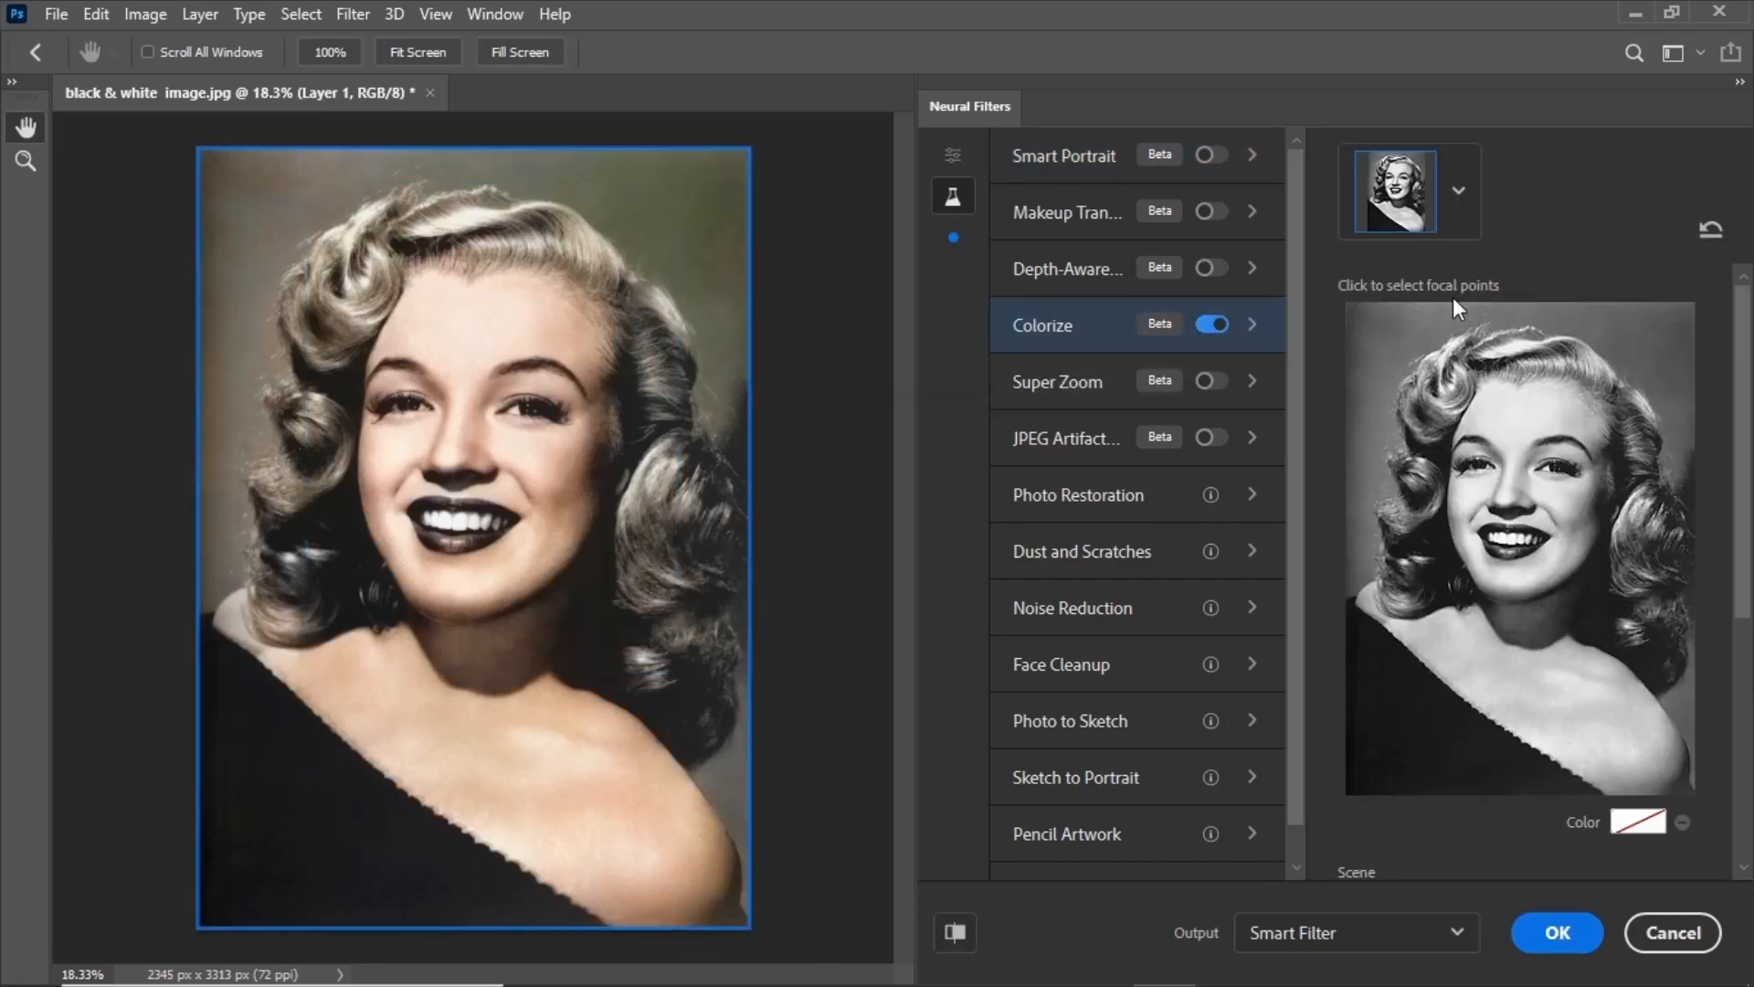
- Shift the Colorize scene balance slightly toward red, blue and focus color, and apply it as a smart filter
scroll(1434, 468, down, 5)
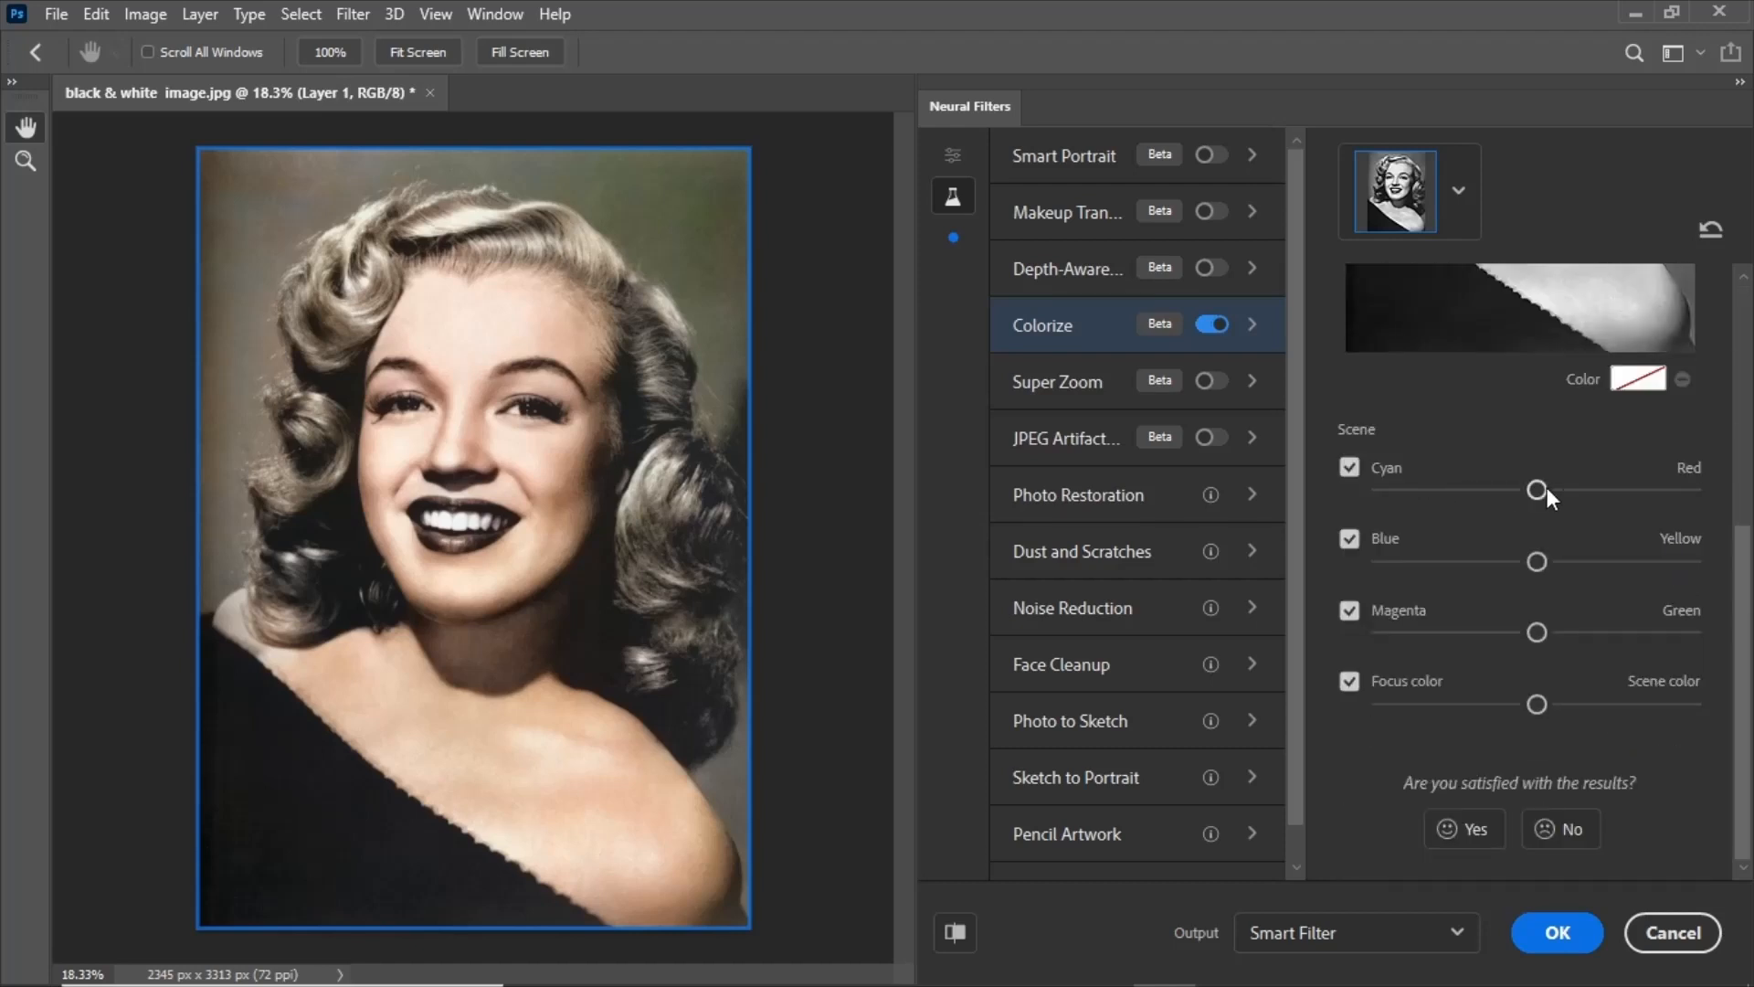
drag(1548, 490, 1493, 490)
drag(1537, 563, 1526, 565)
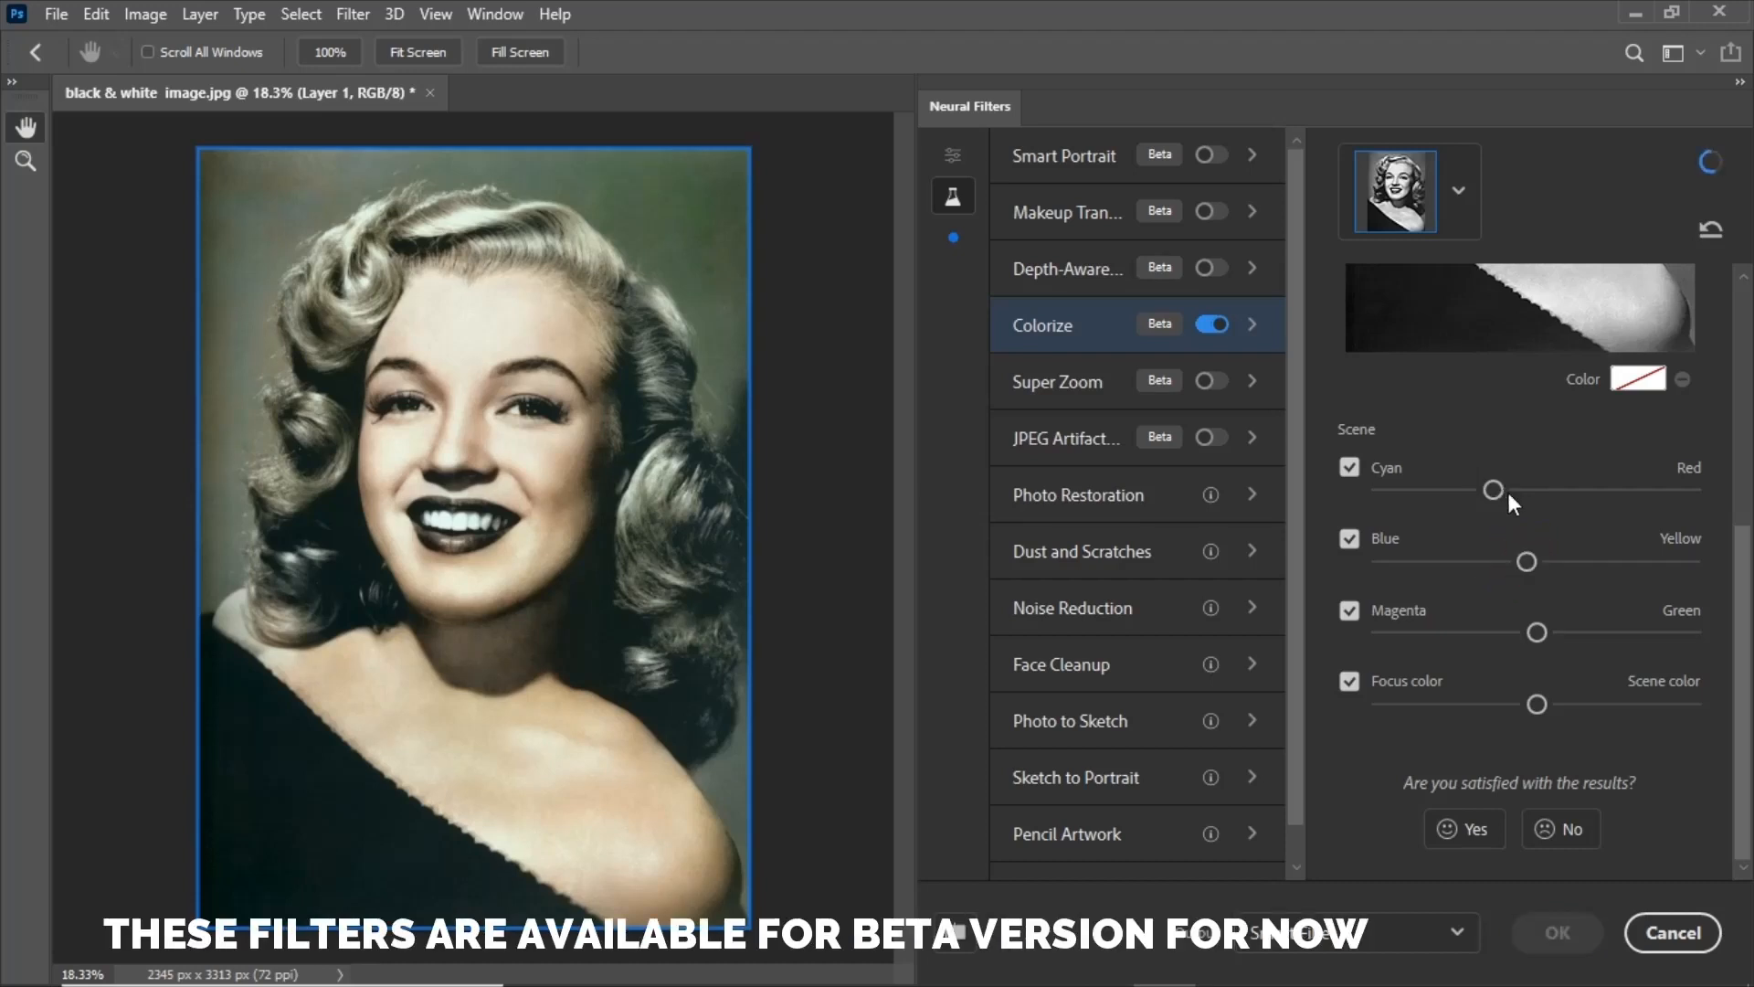
drag(1510, 490, 1568, 490)
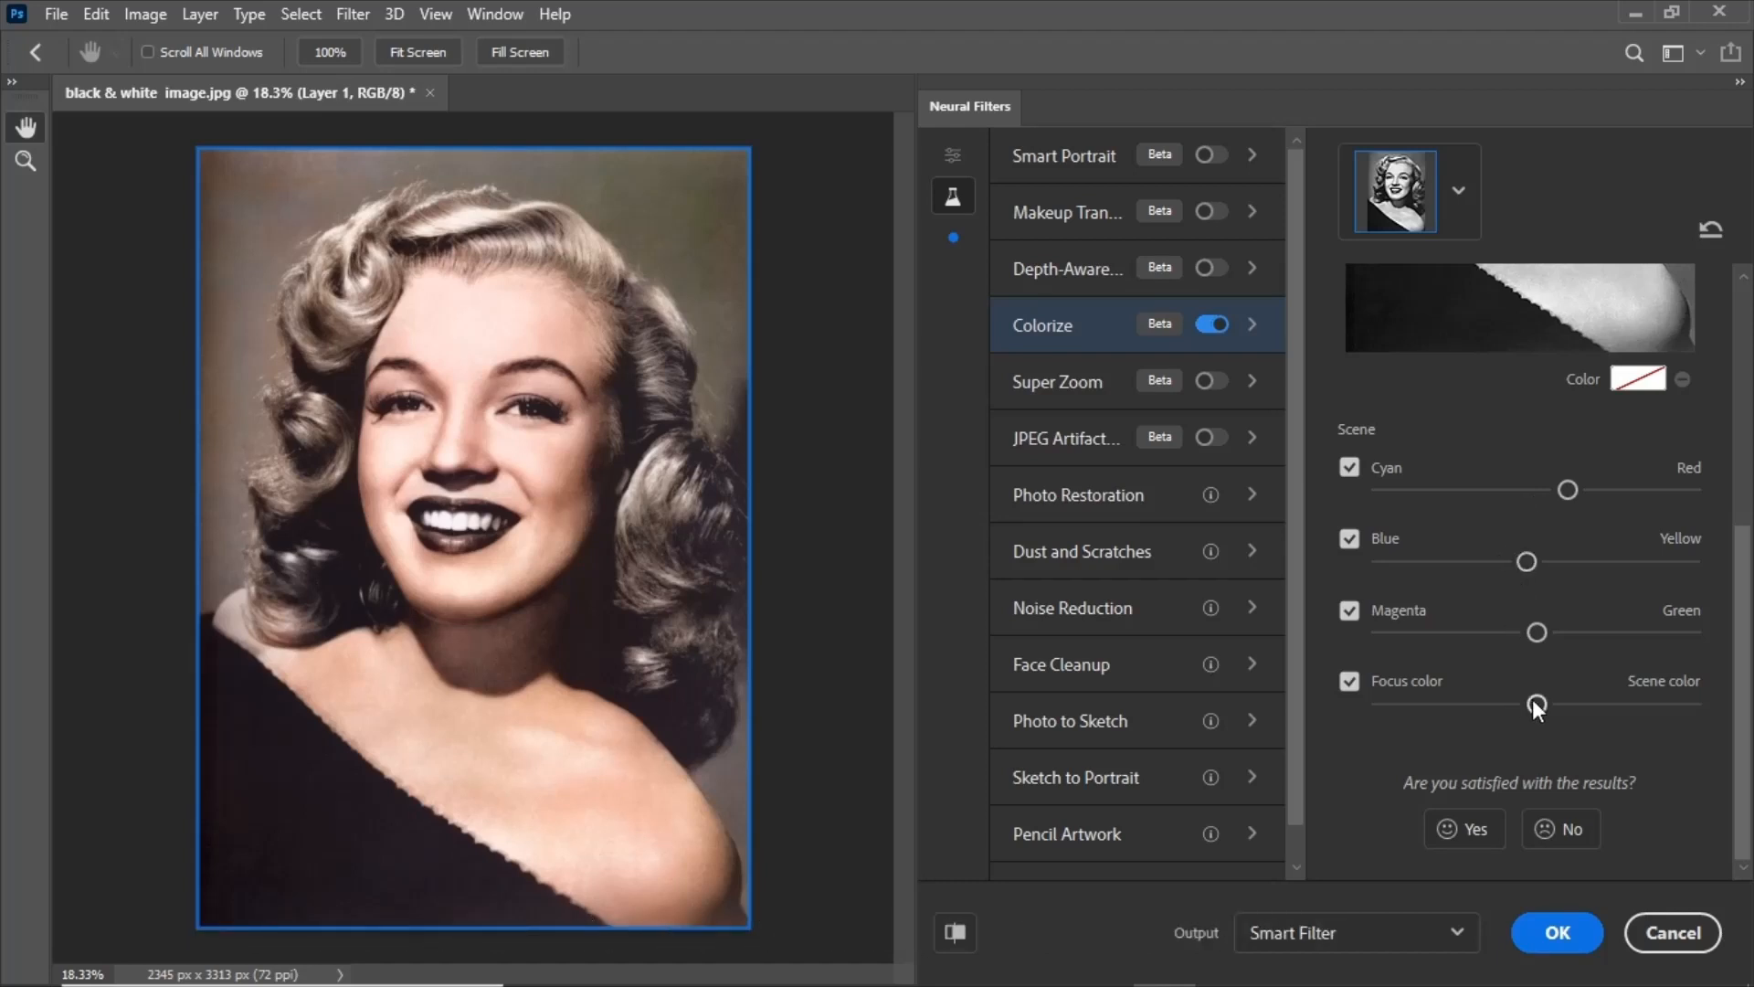
drag(1537, 704, 1475, 705)
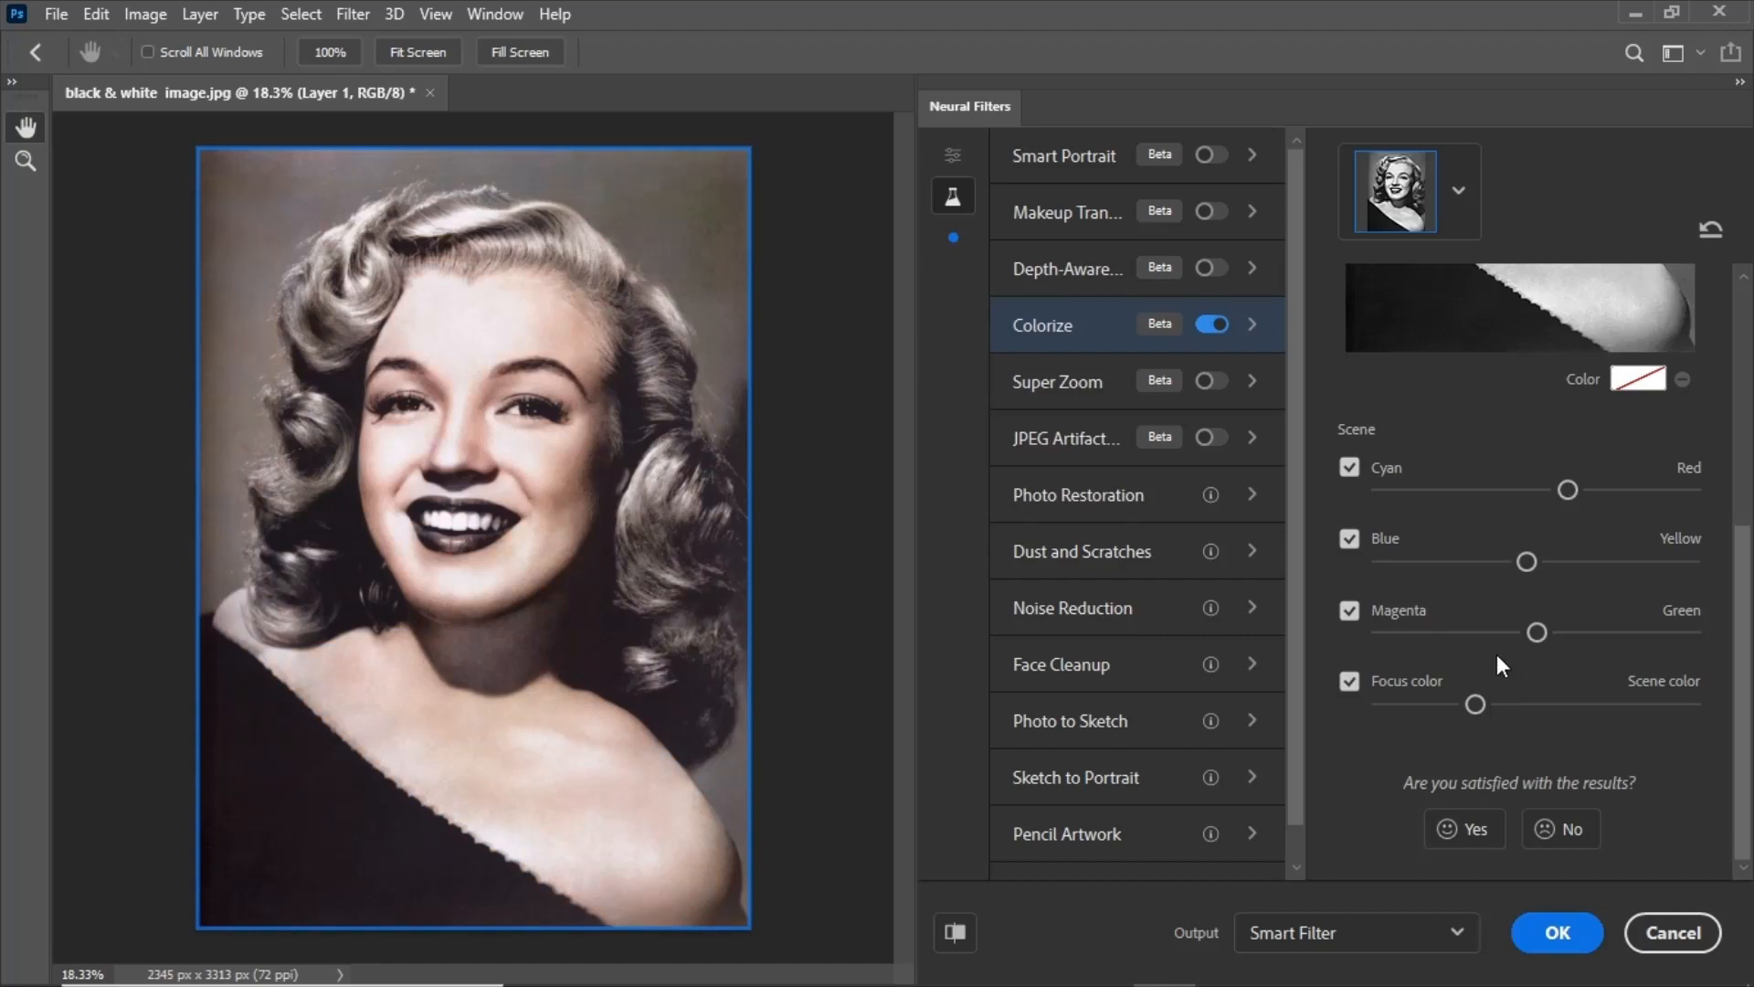
click(1562, 932)
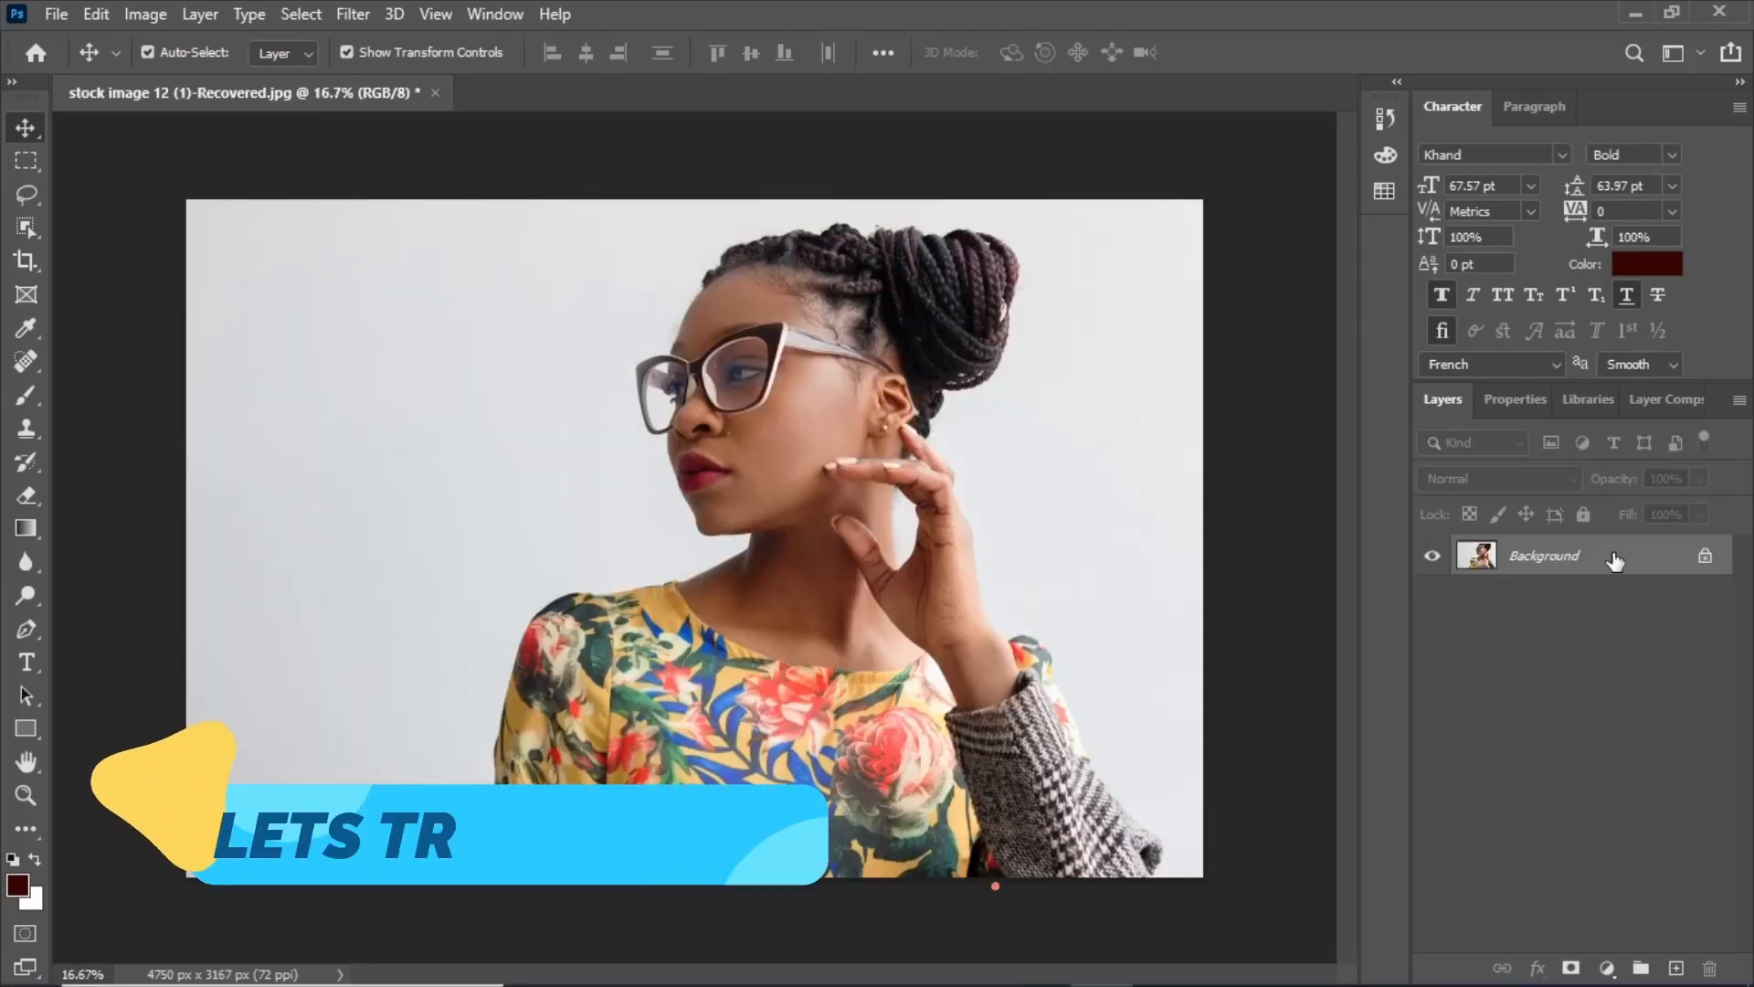
- Convert the Background layer of the portrait of the woman with glasses to a smart object
click(1614, 555)
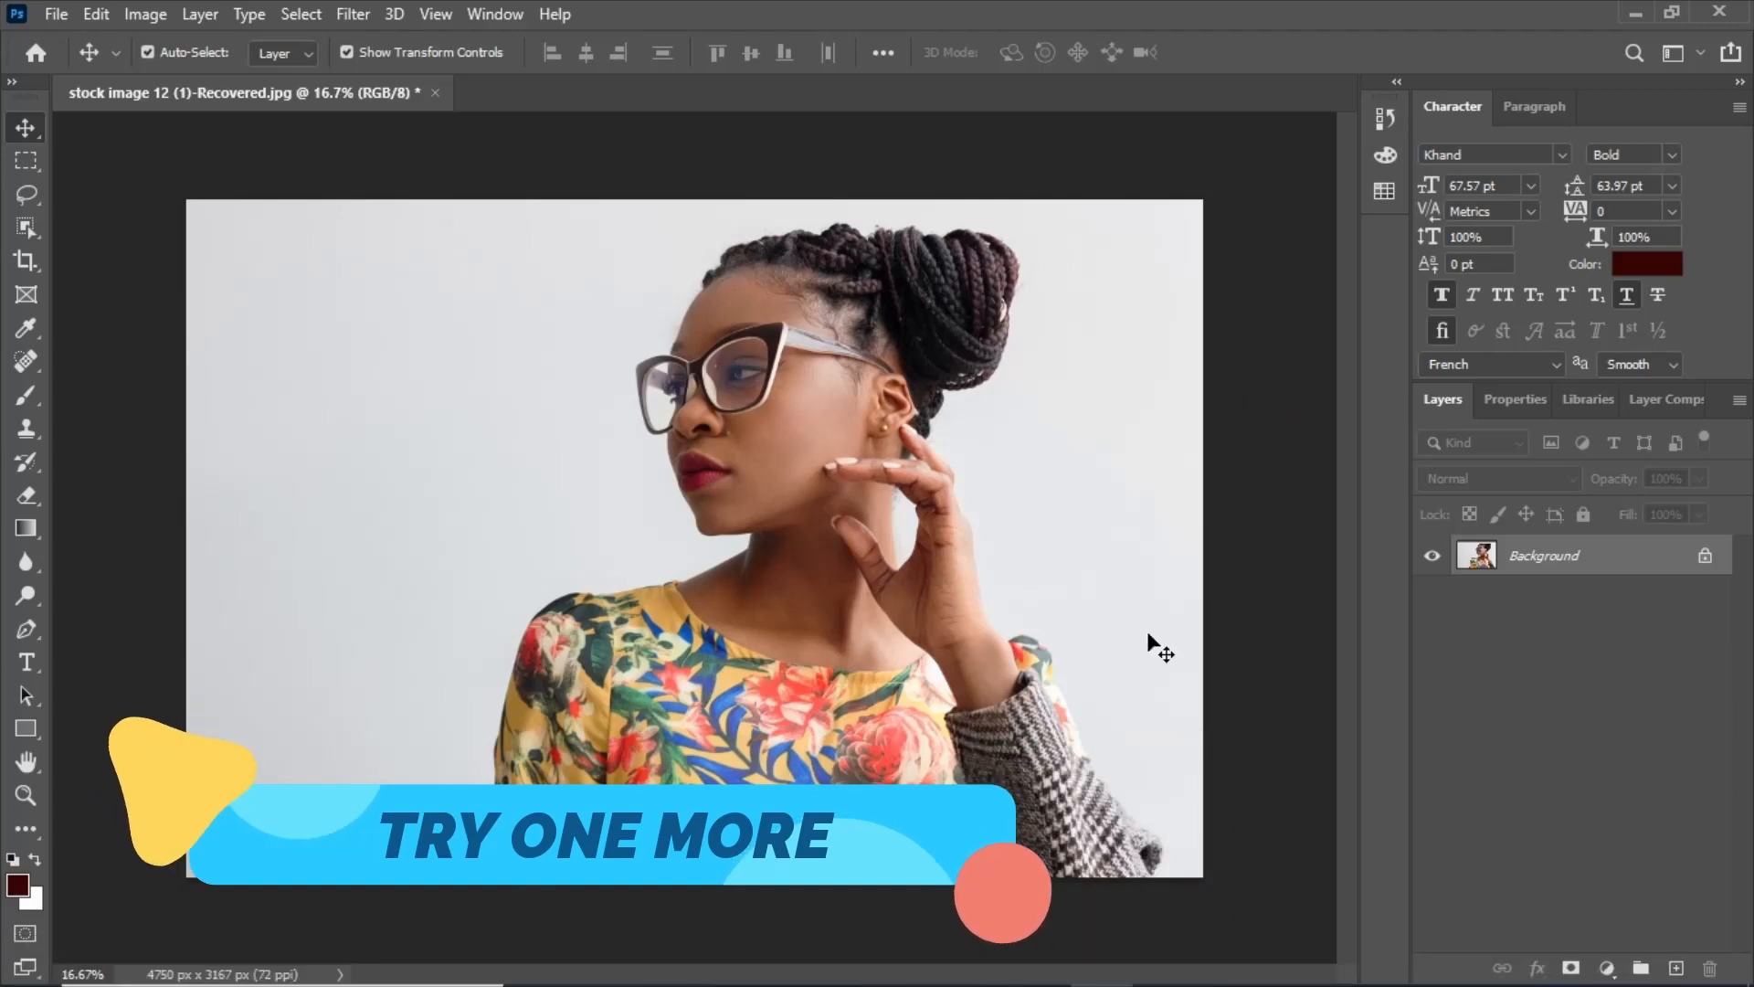
right_click(1602, 557)
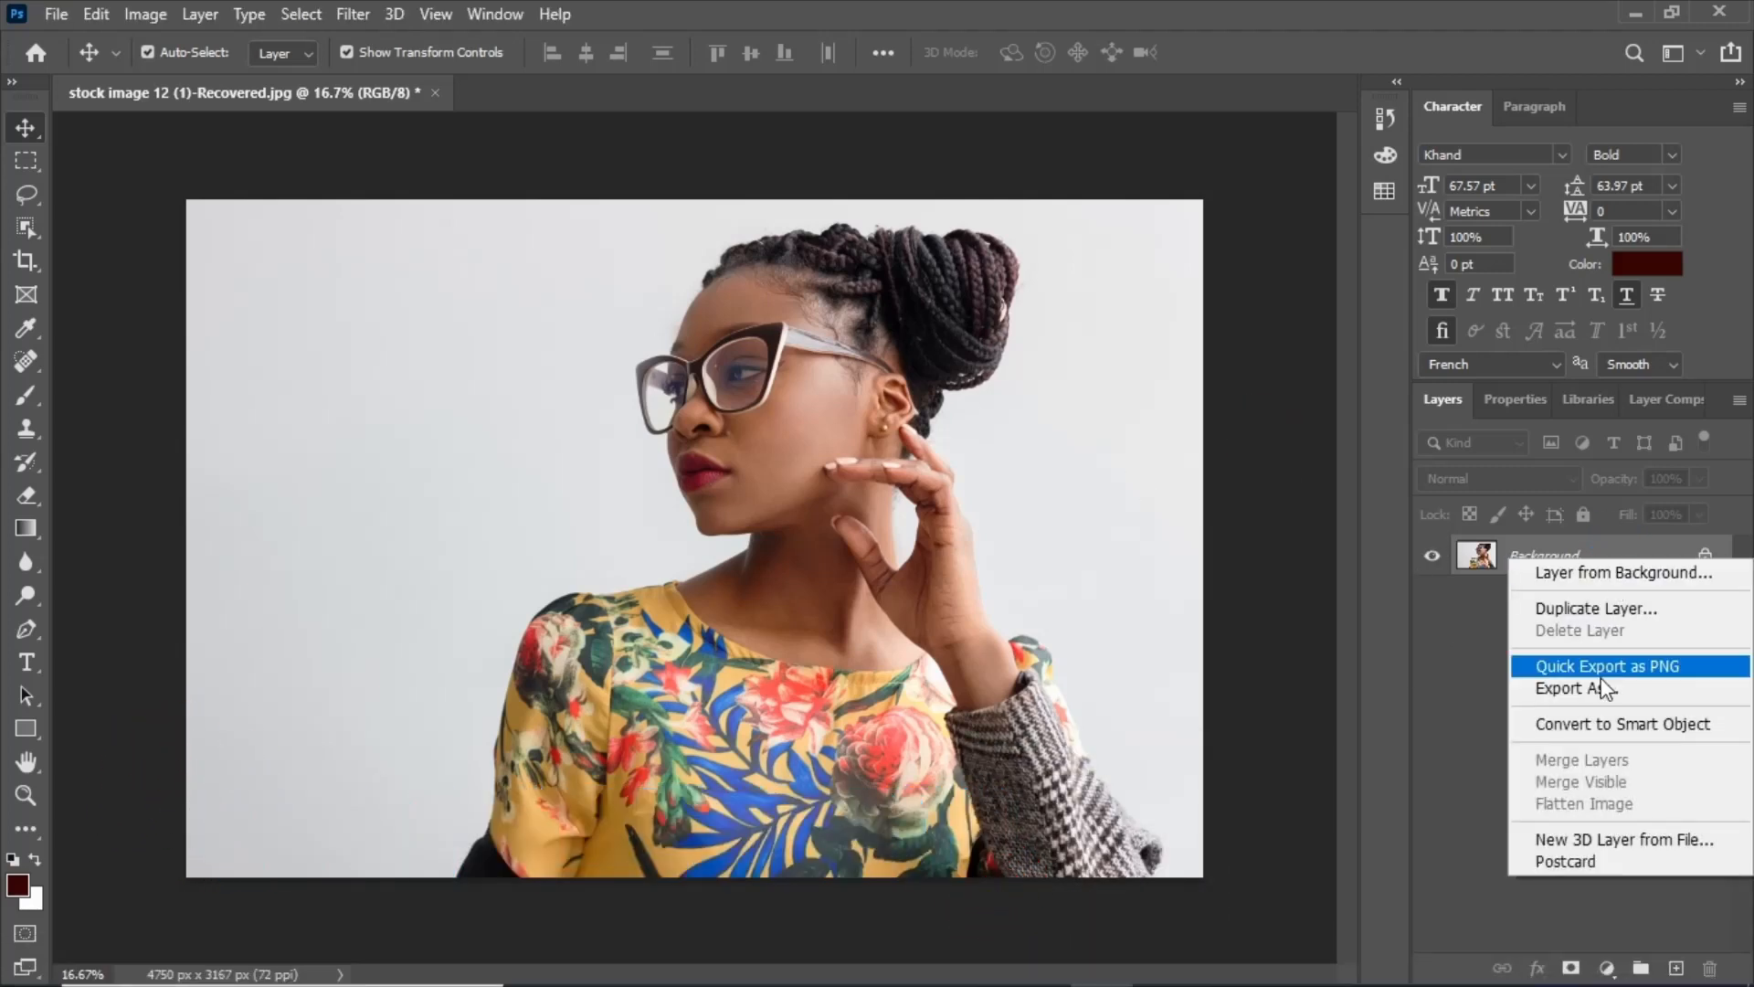
click(1602, 723)
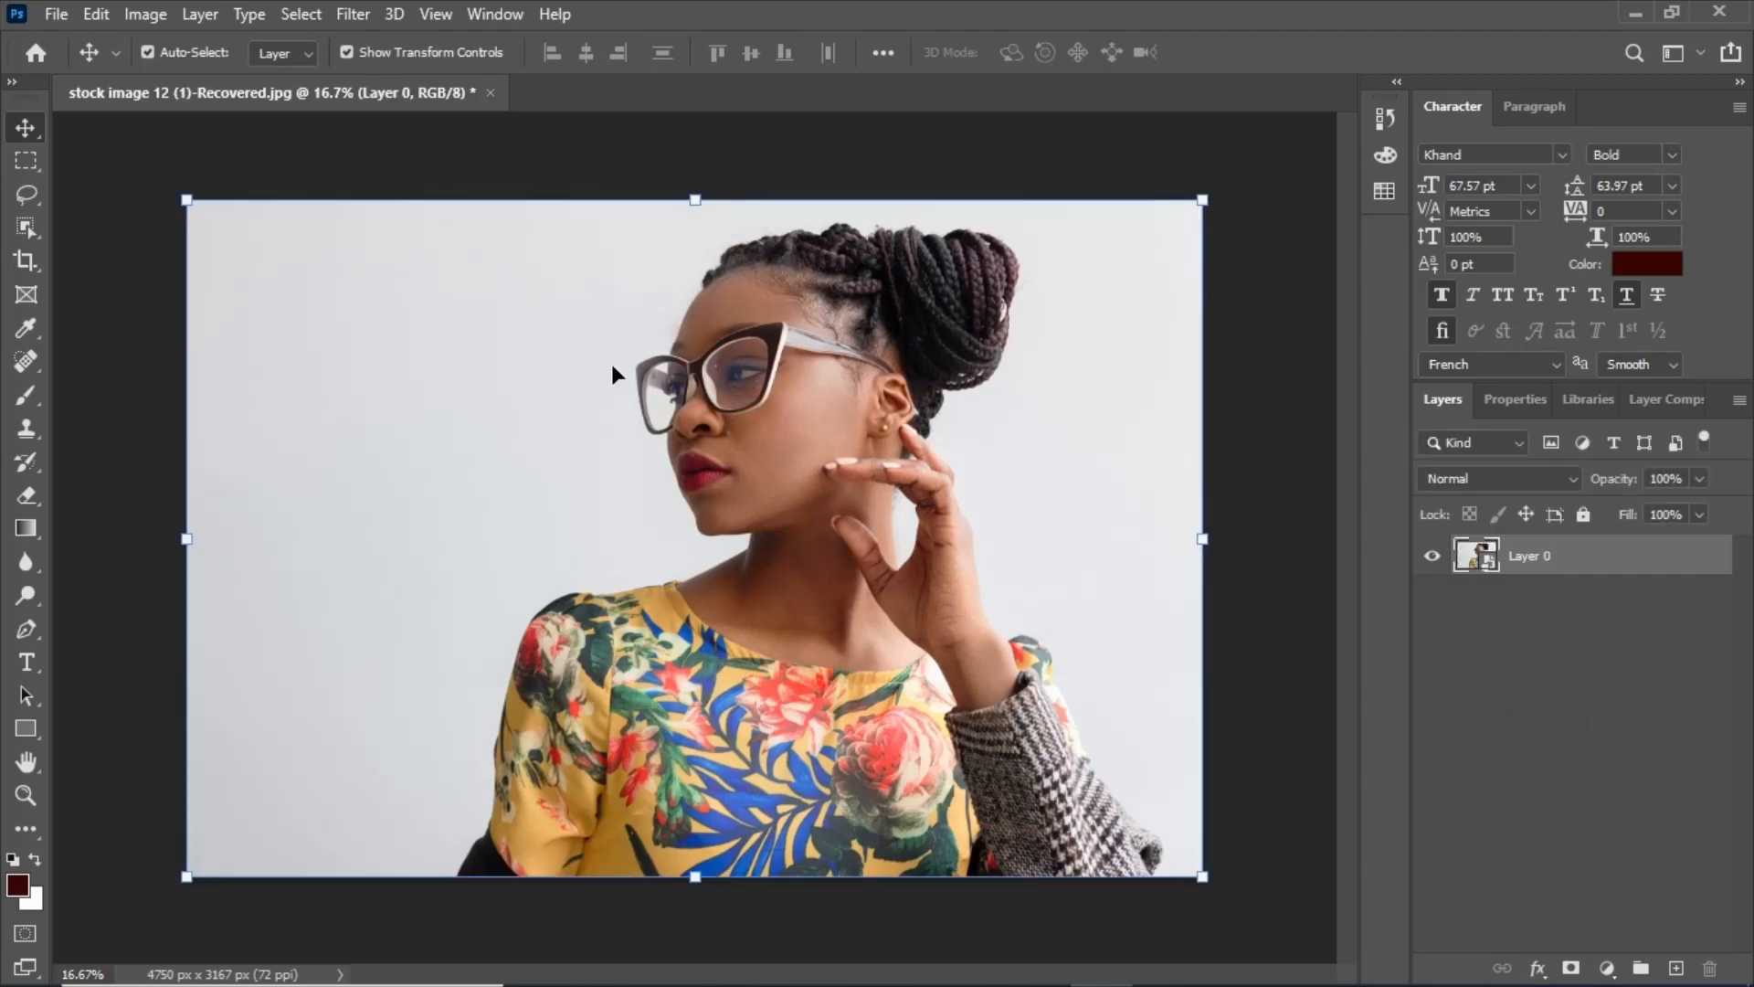
- Open Neural Filters for the portrait with glasses and turn on the Style Transfer filter
click(353, 13)
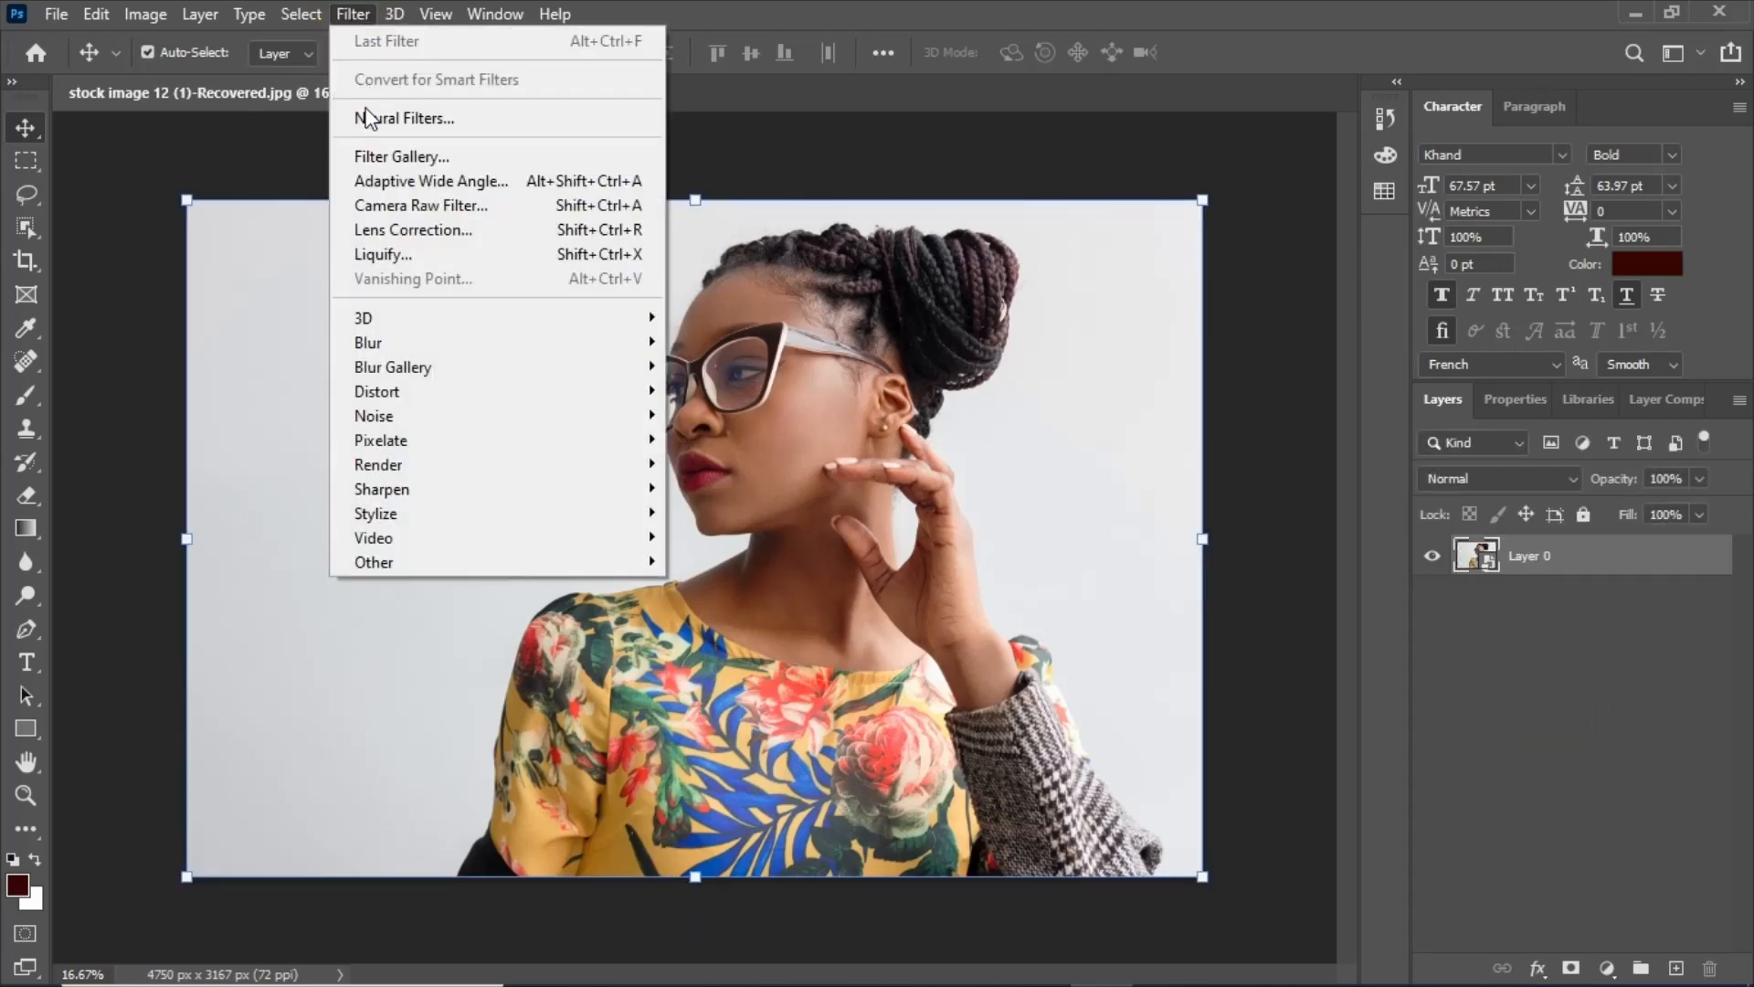
click(364, 114)
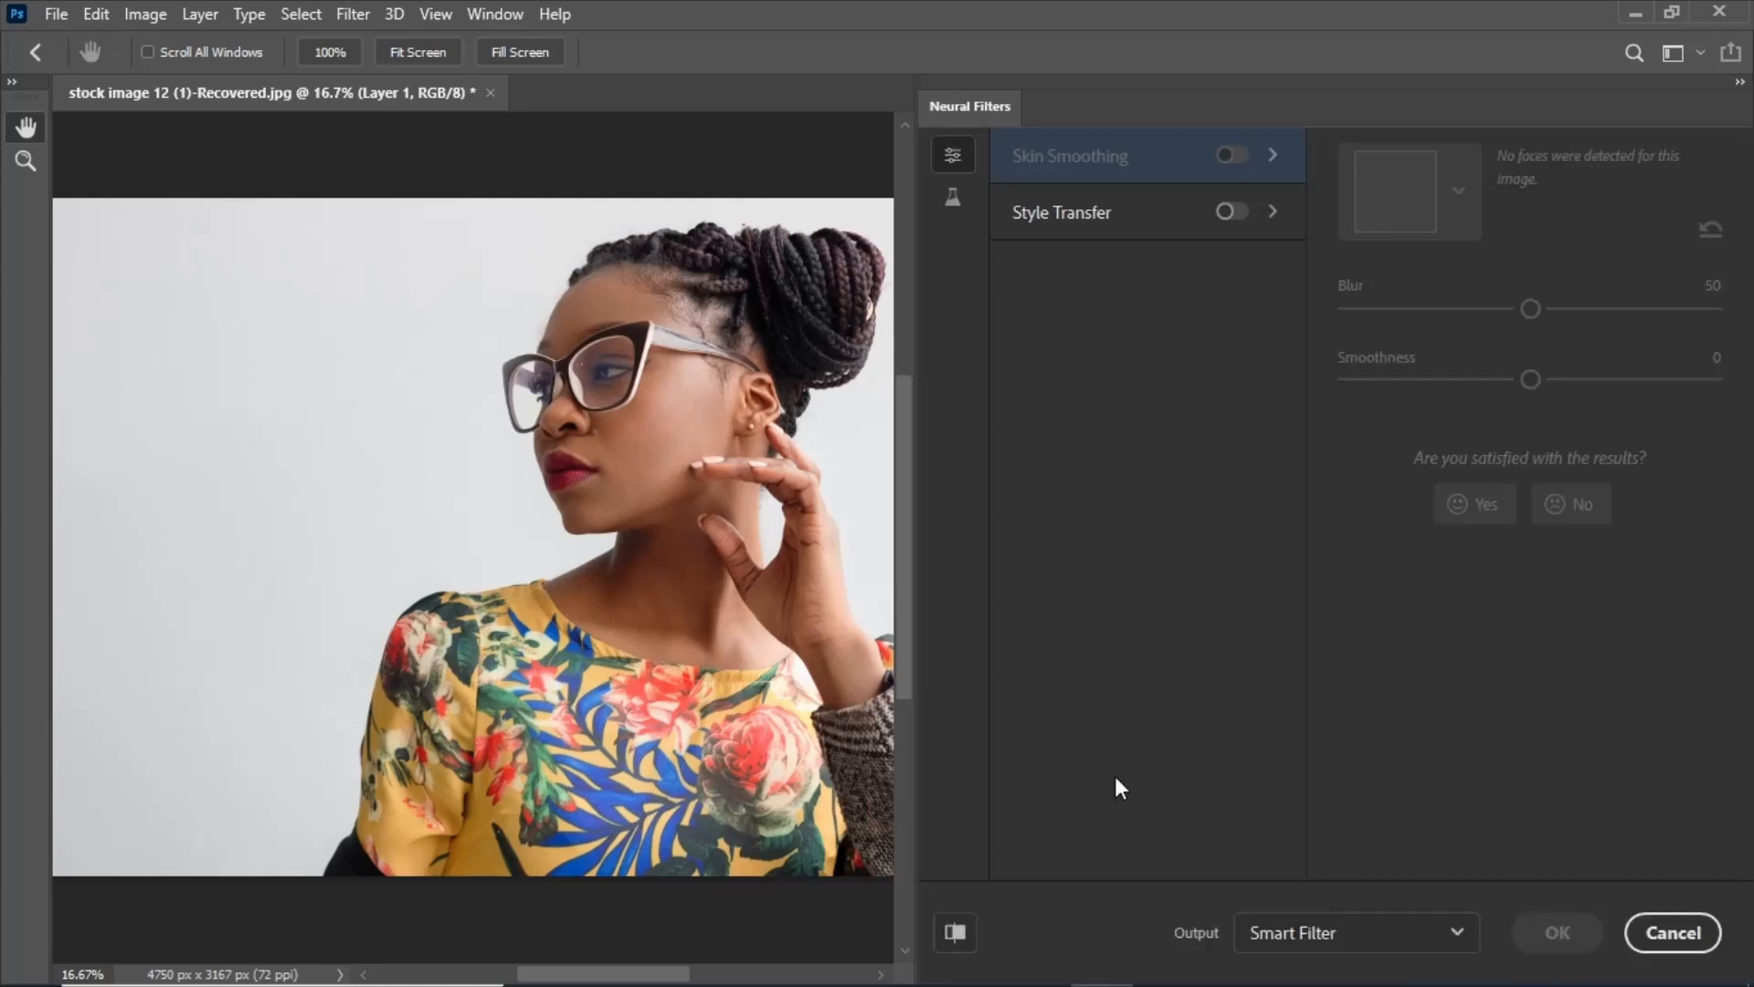
click(948, 935)
click(1146, 216)
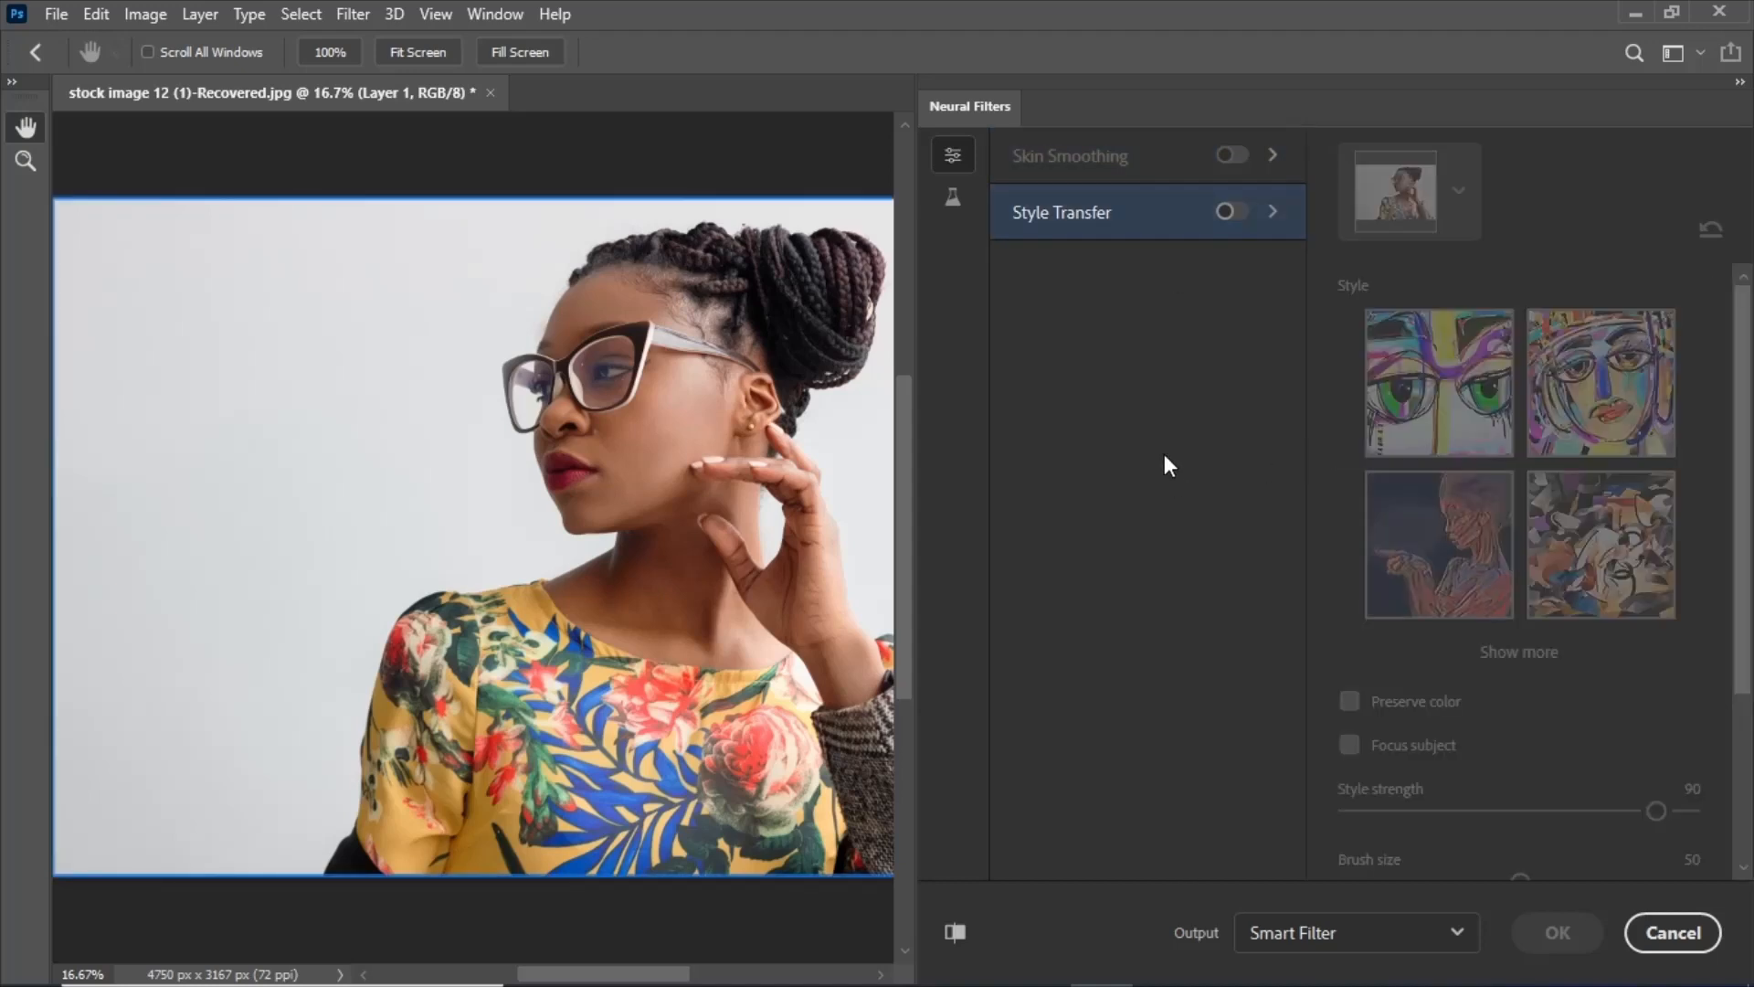
click(1221, 214)
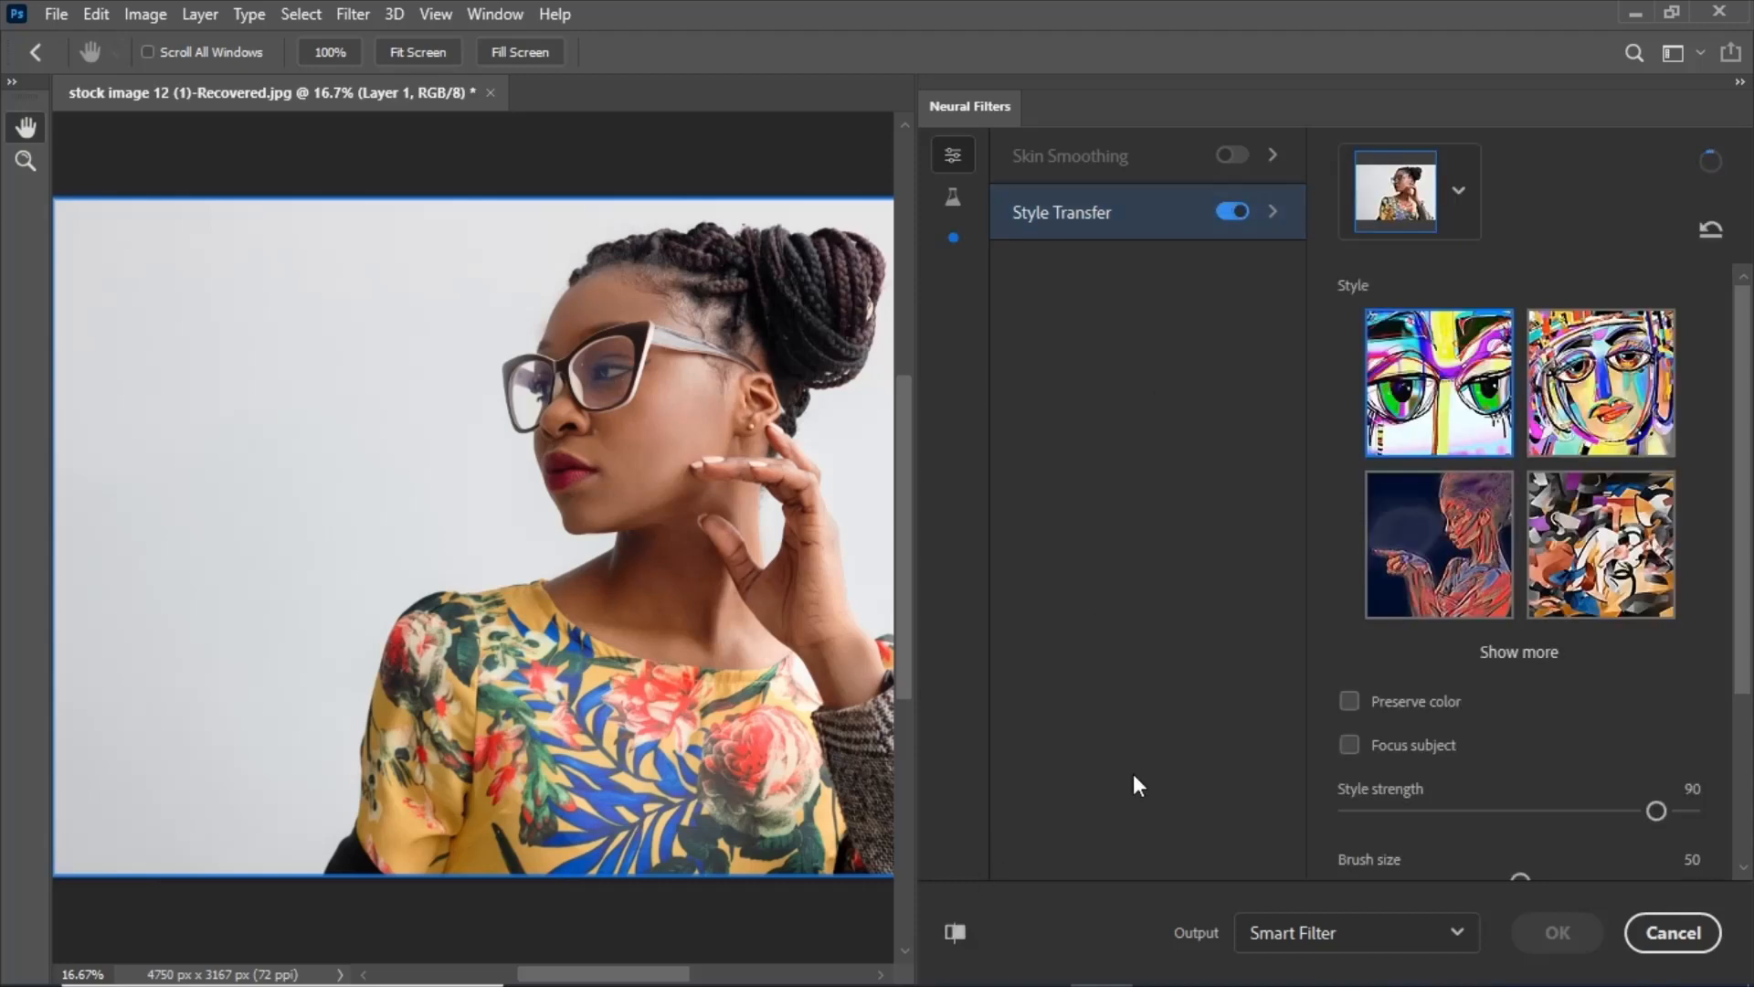
- Show all Style Transfer presets and look through the styles down to the strength, brush size and blur options
click(1506, 656)
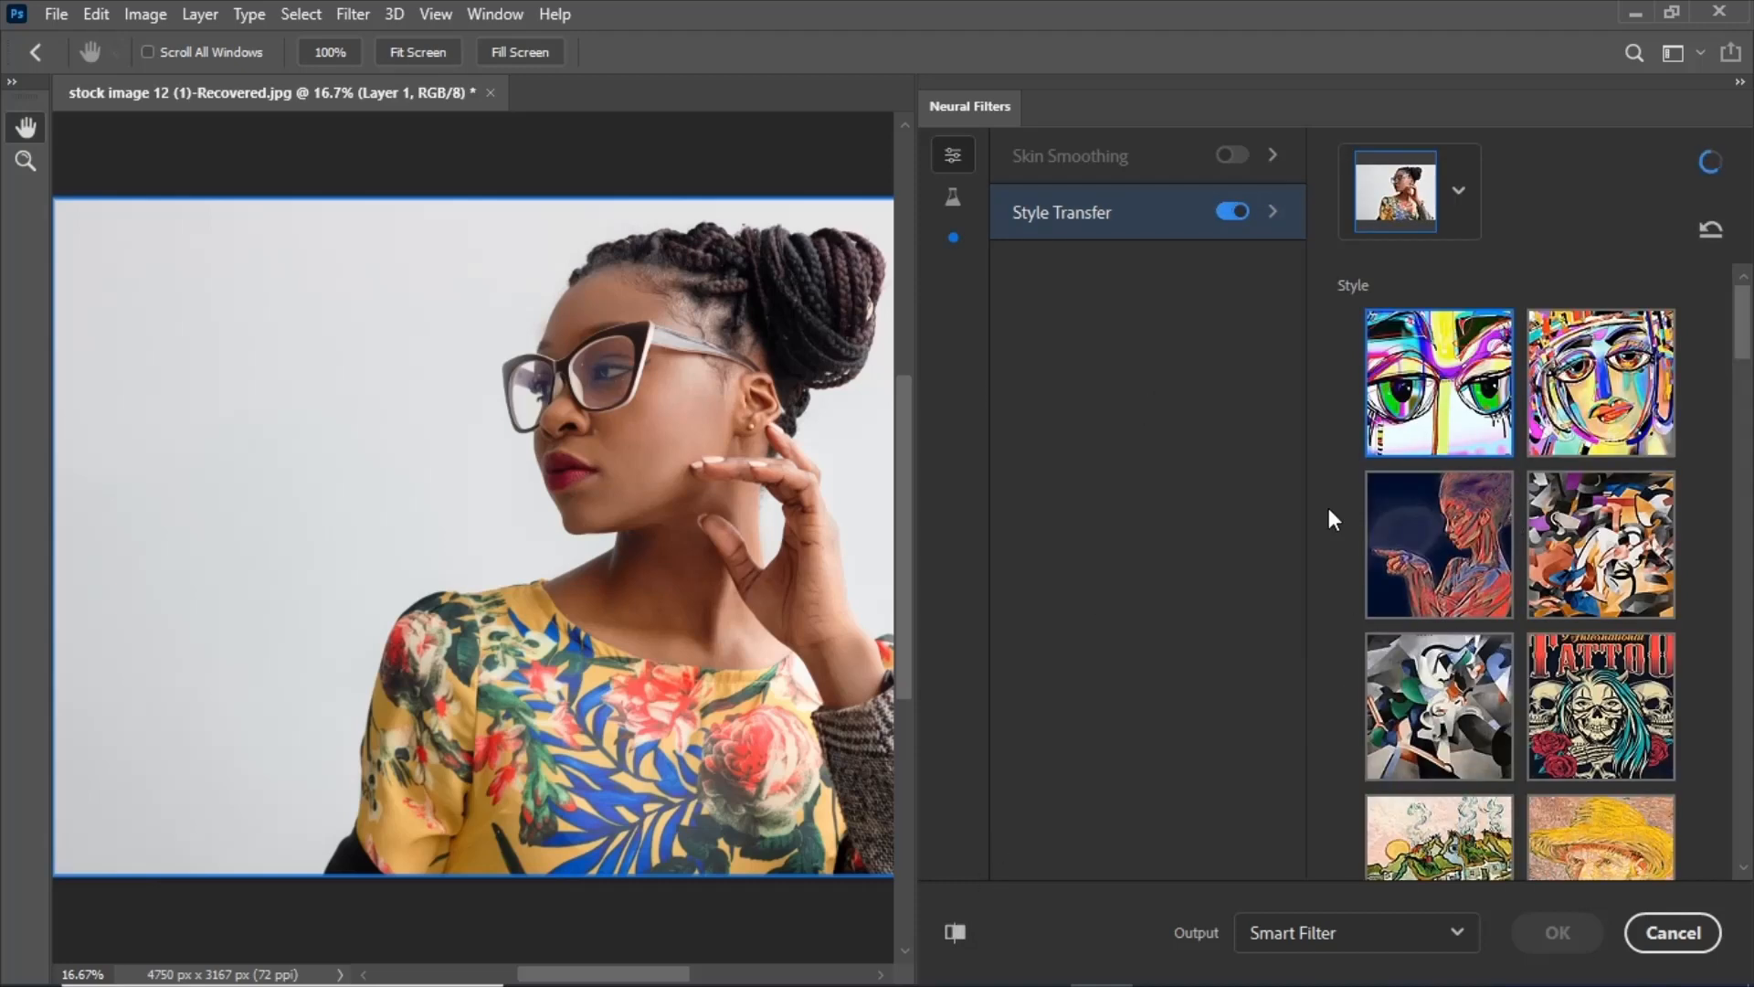
scroll(1350, 607, down, 10)
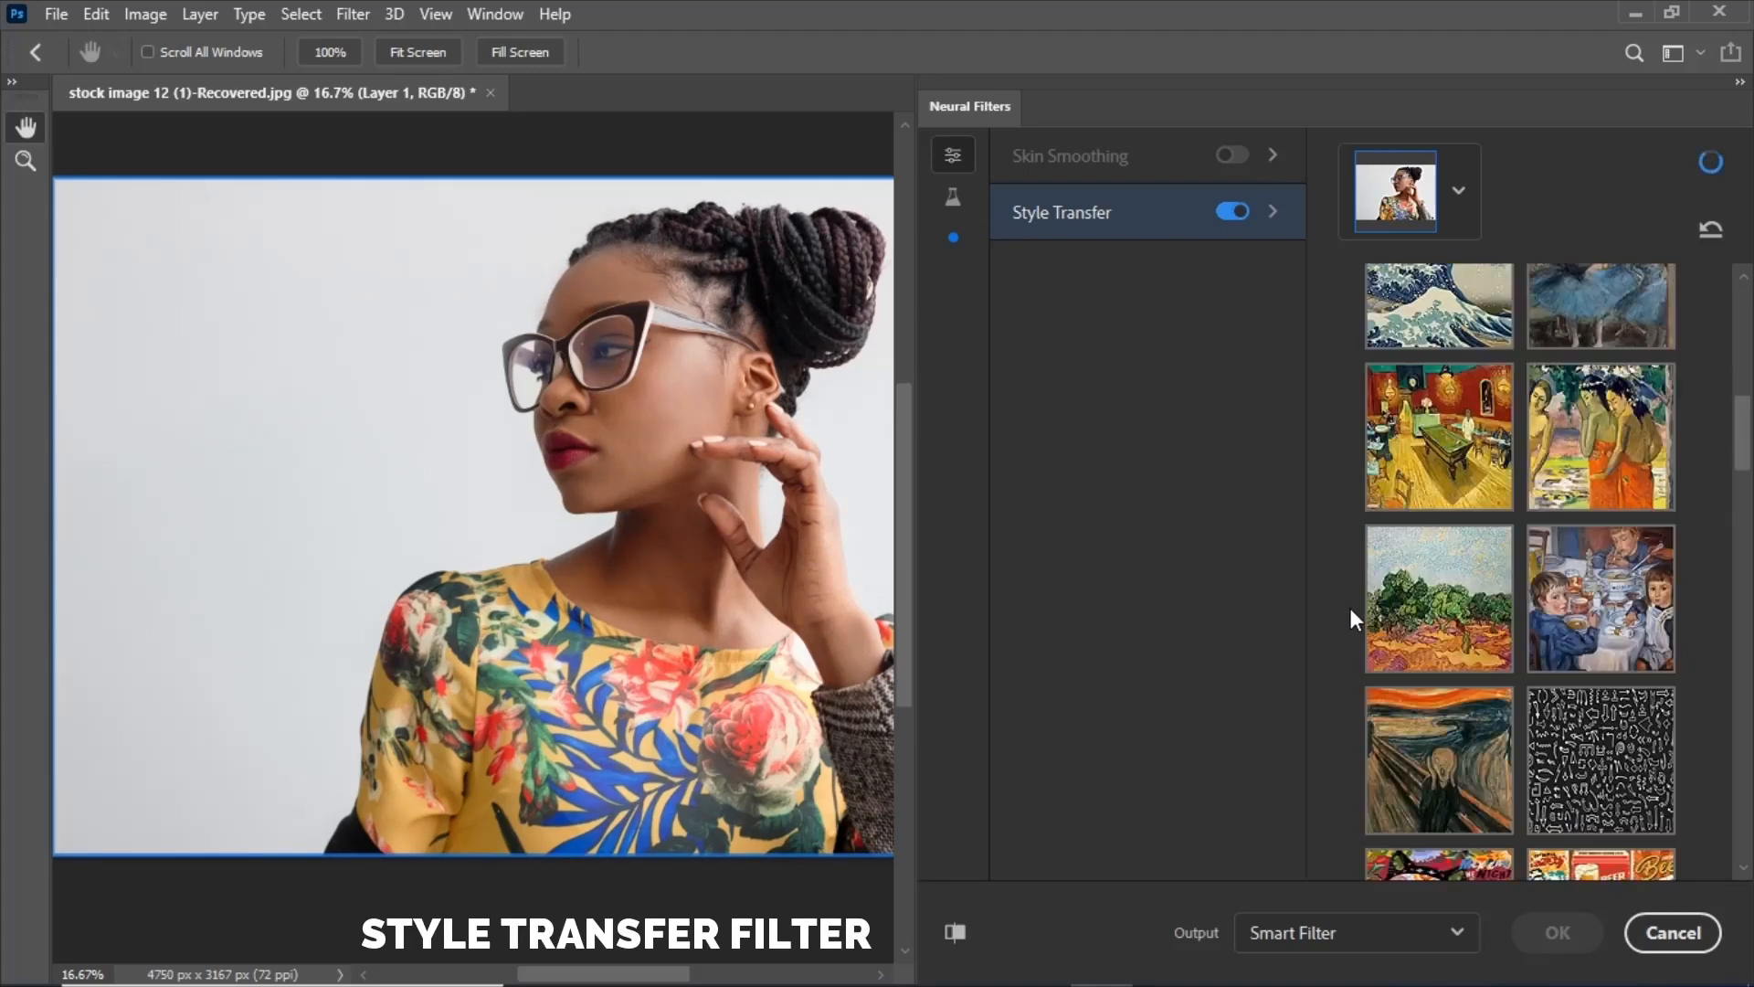
scroll(1351, 607, down, 10)
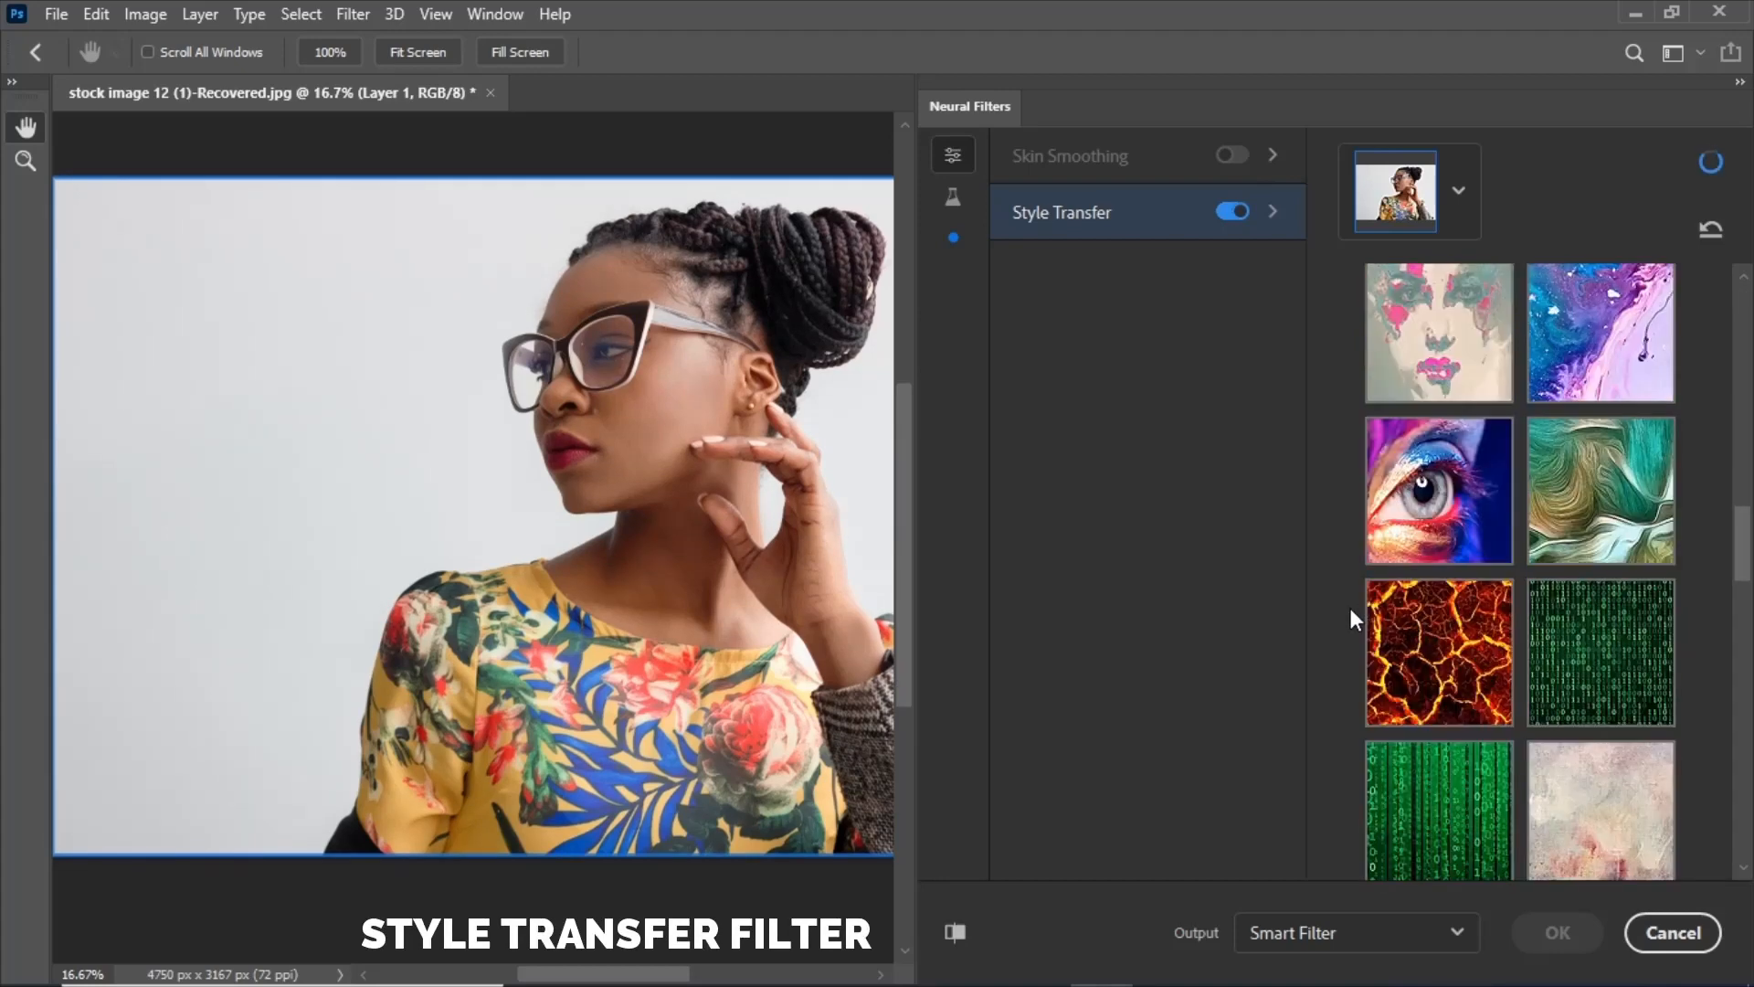
scroll(1351, 607, down, 10)
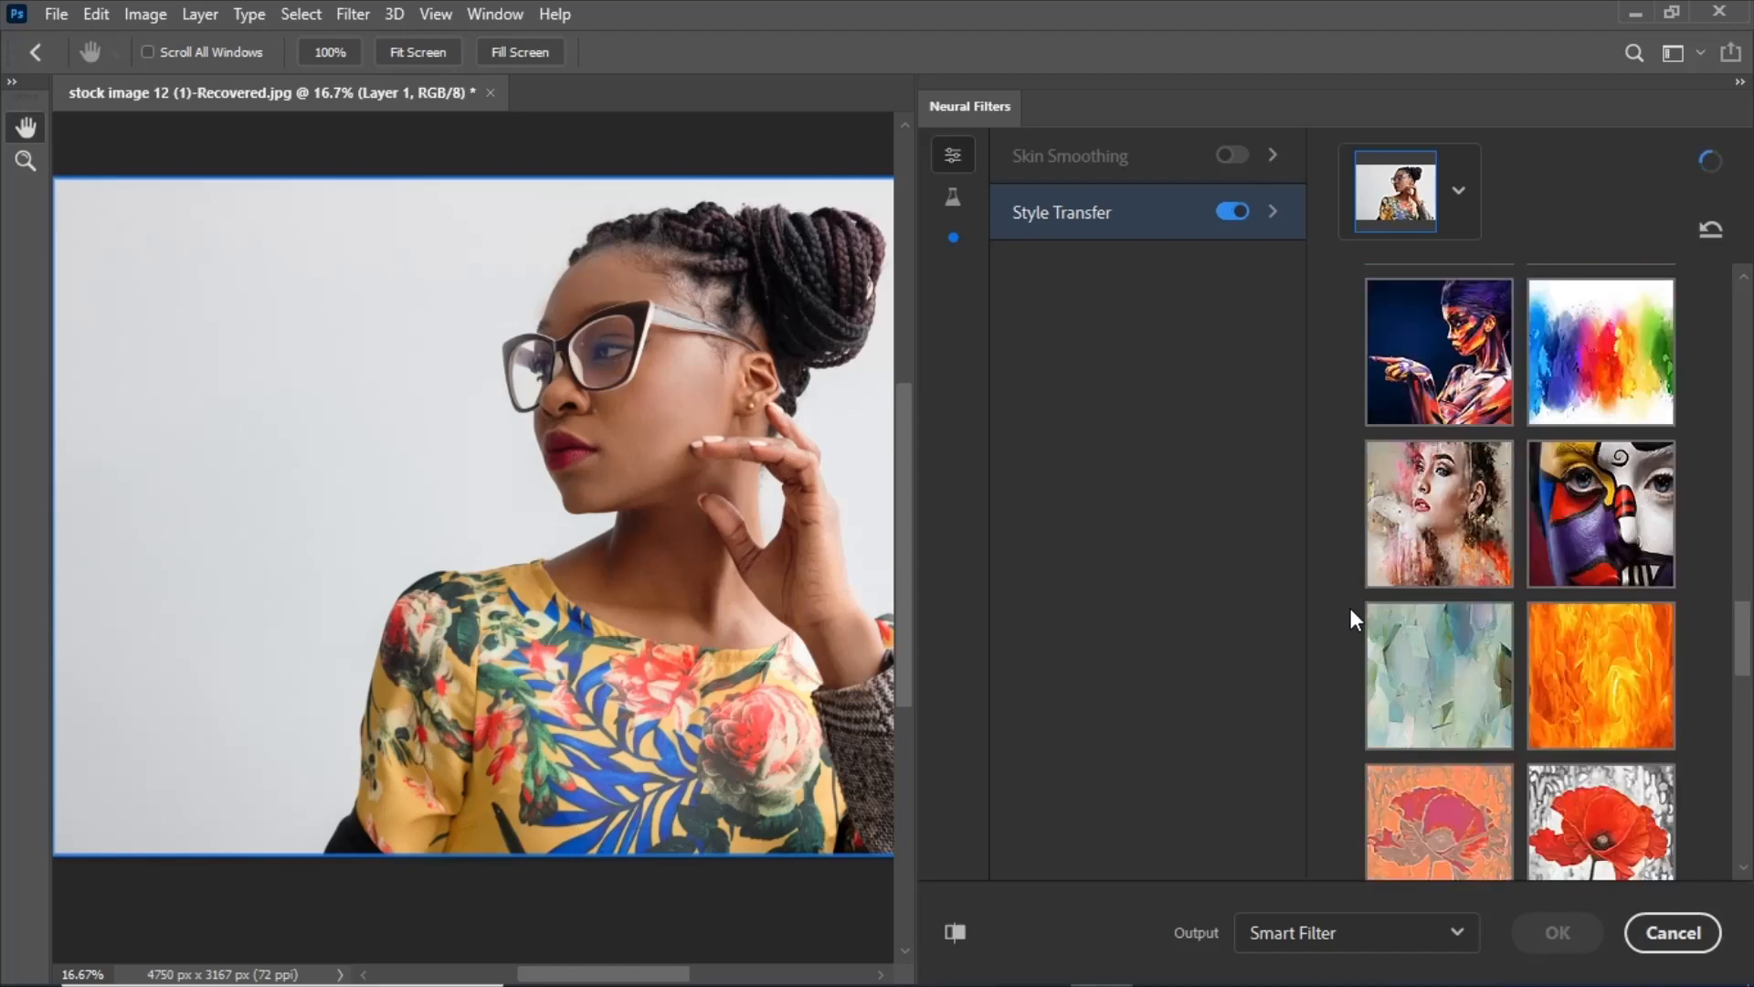
scroll(1350, 618, down, 3)
scroll(1350, 608, down, 10)
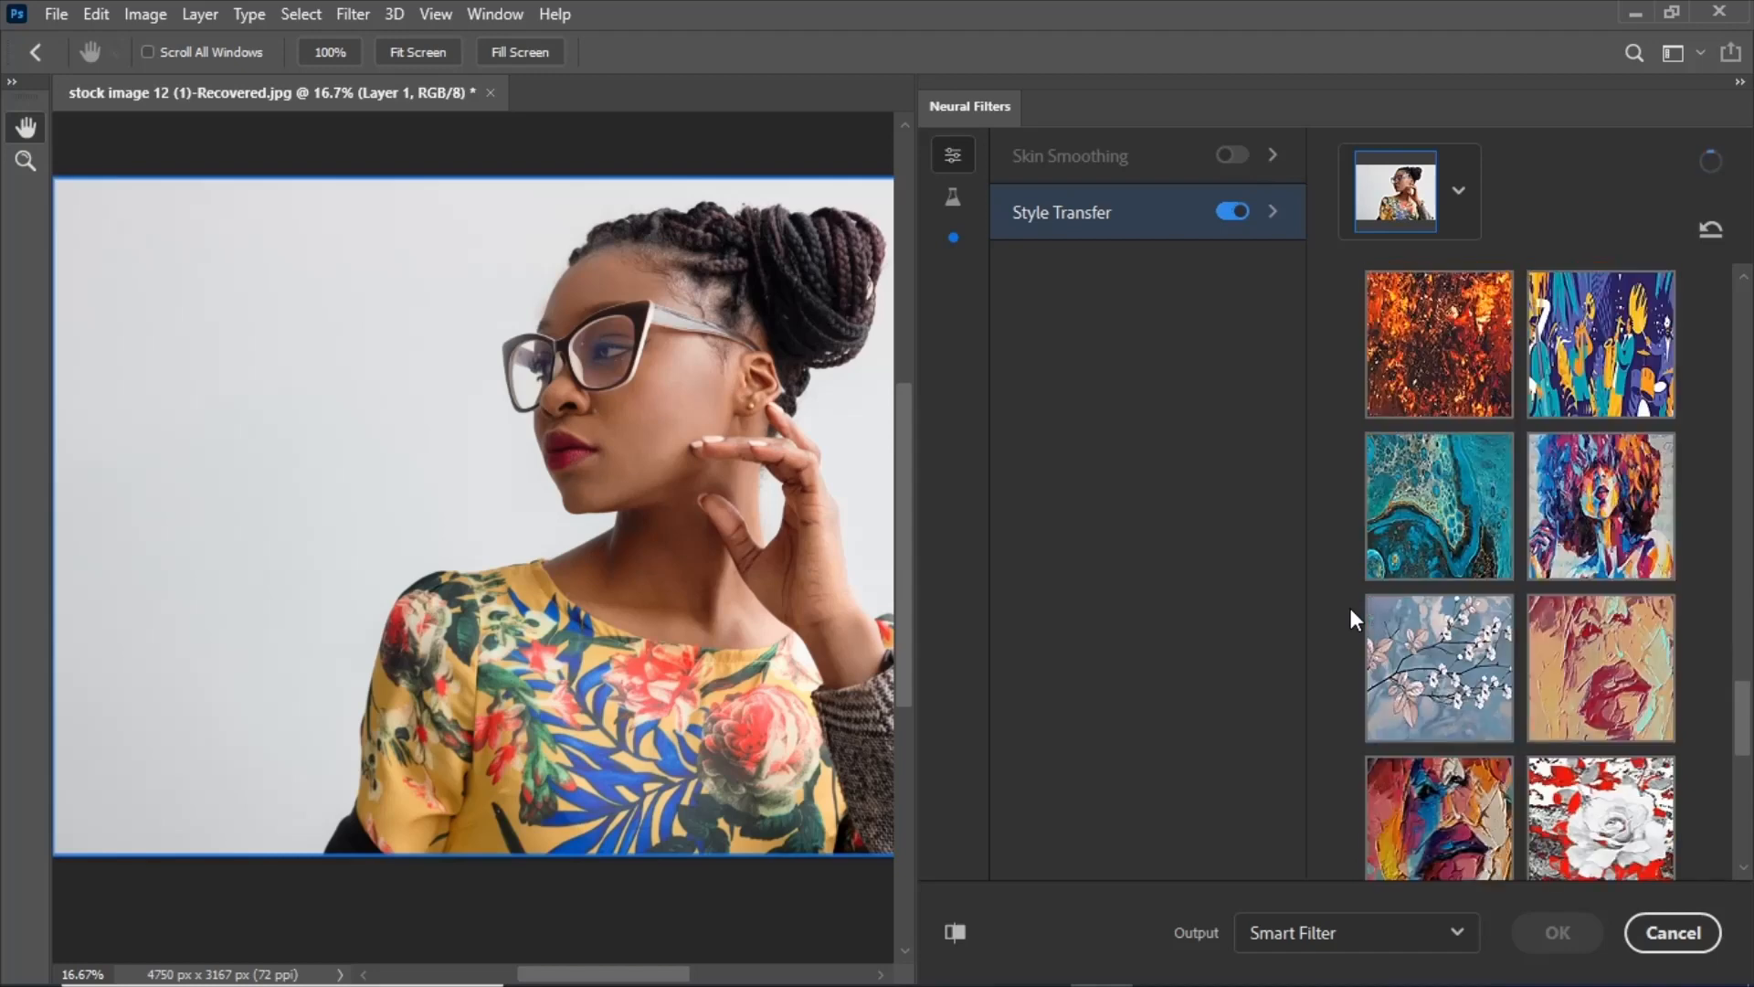
scroll(1350, 607, down, 3)
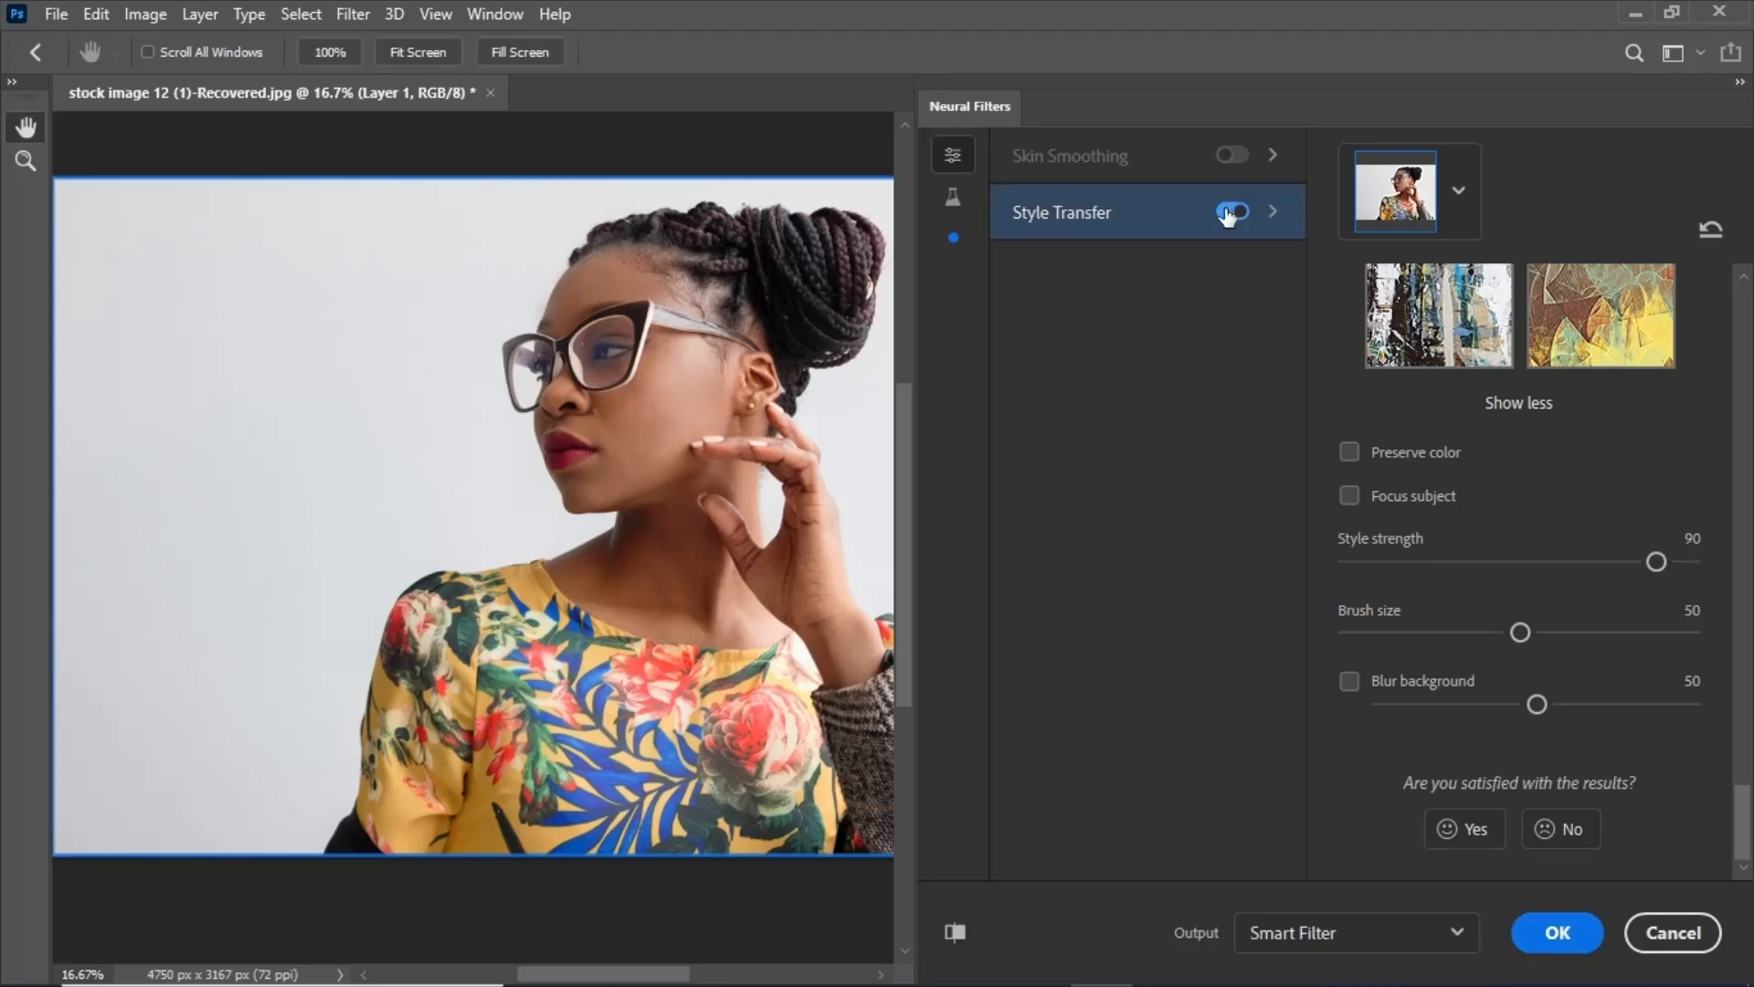
scroll(1357, 407, up, 3)
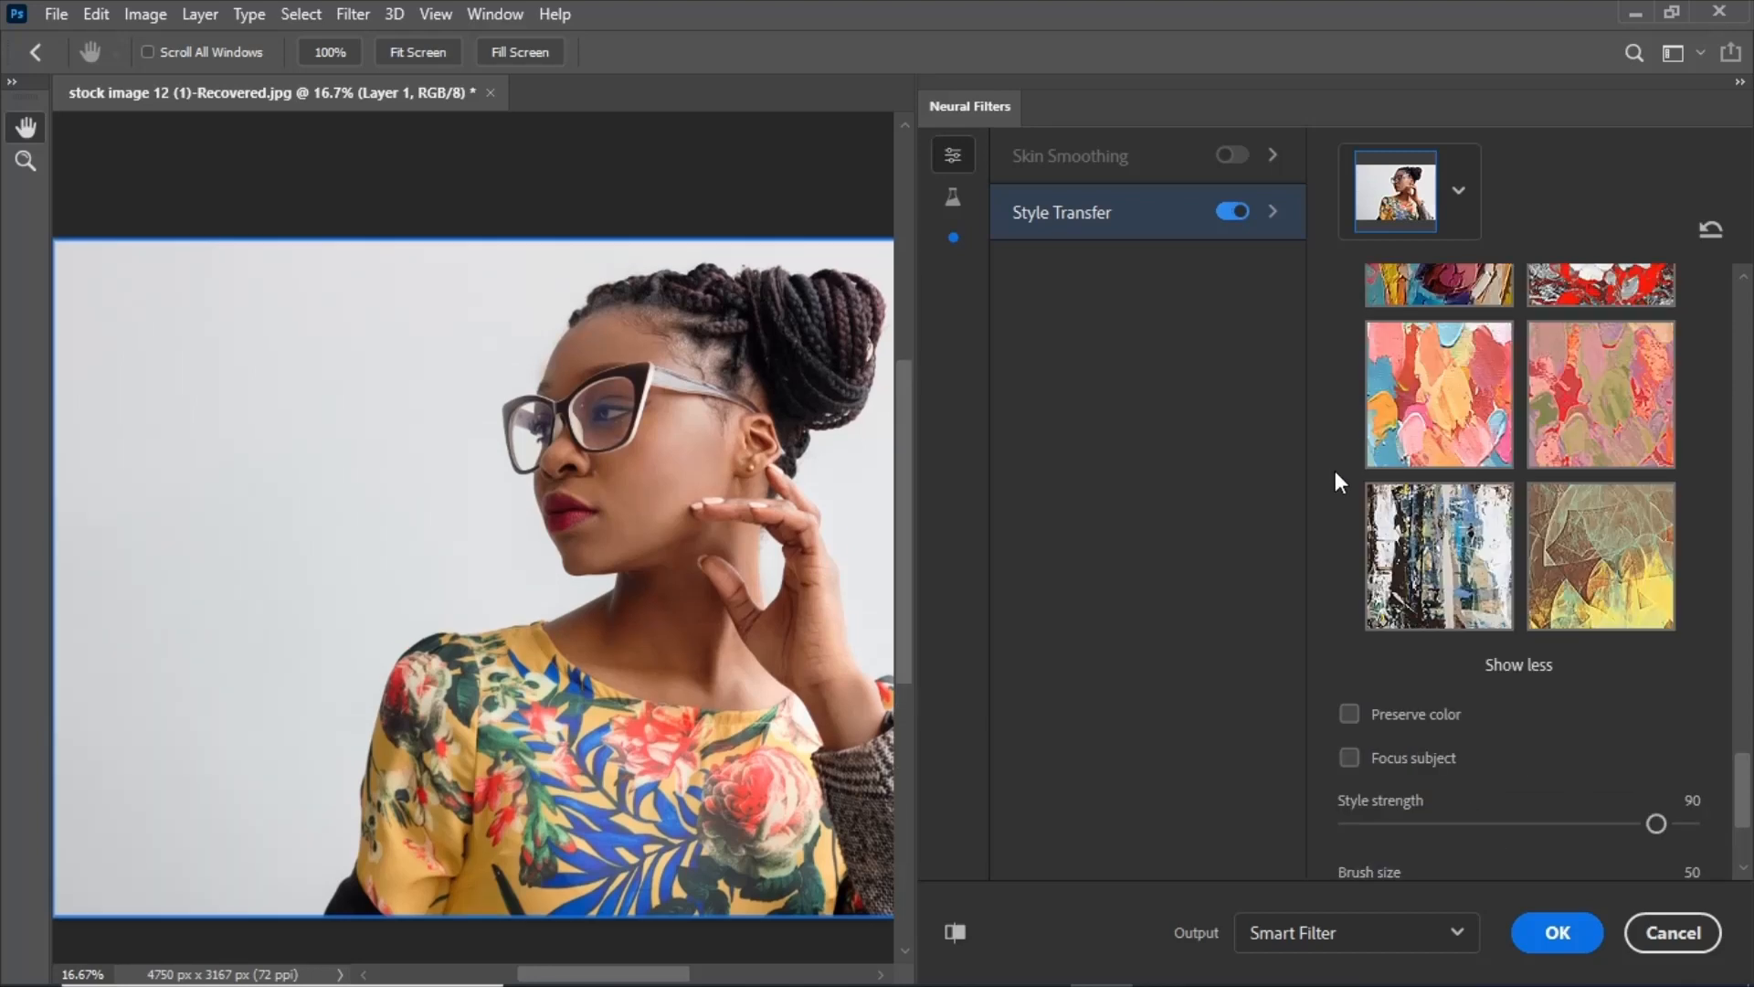
scroll(867, 594, down, 2)
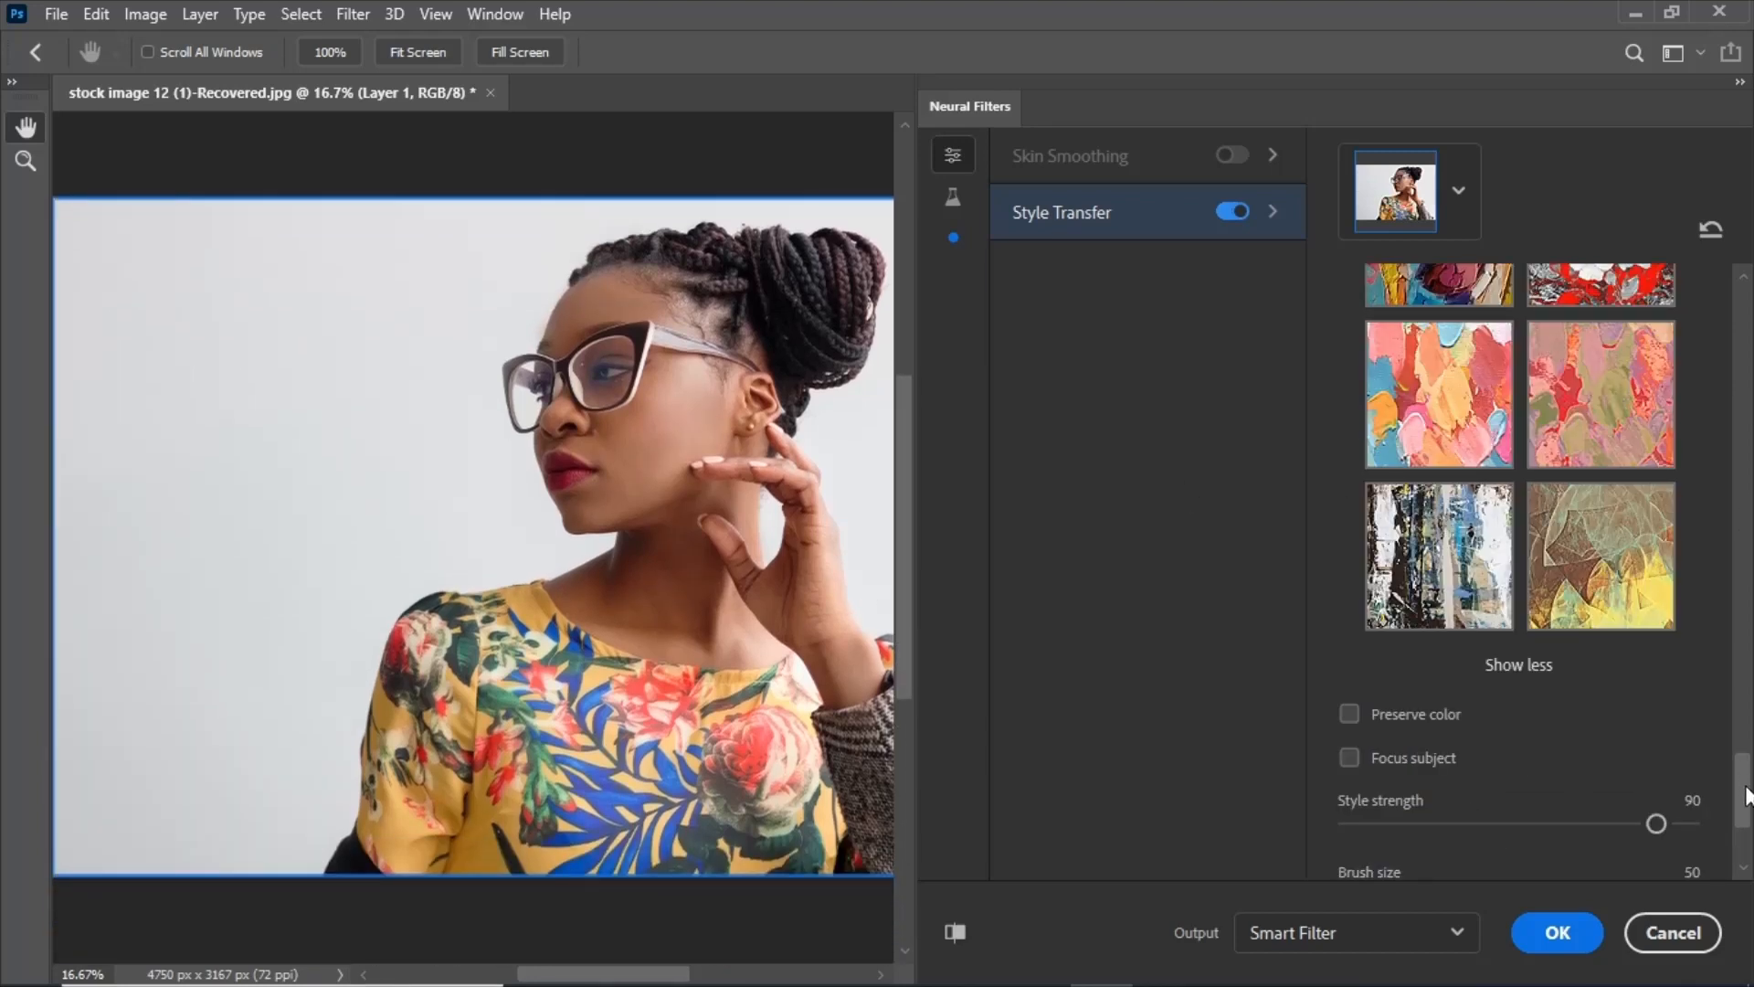
- Choose the watercolor face style with colorful splashes on a white background and apply Style Transfer as a smart filter
drag(1742, 776, 1711, 490)
click(1663, 512)
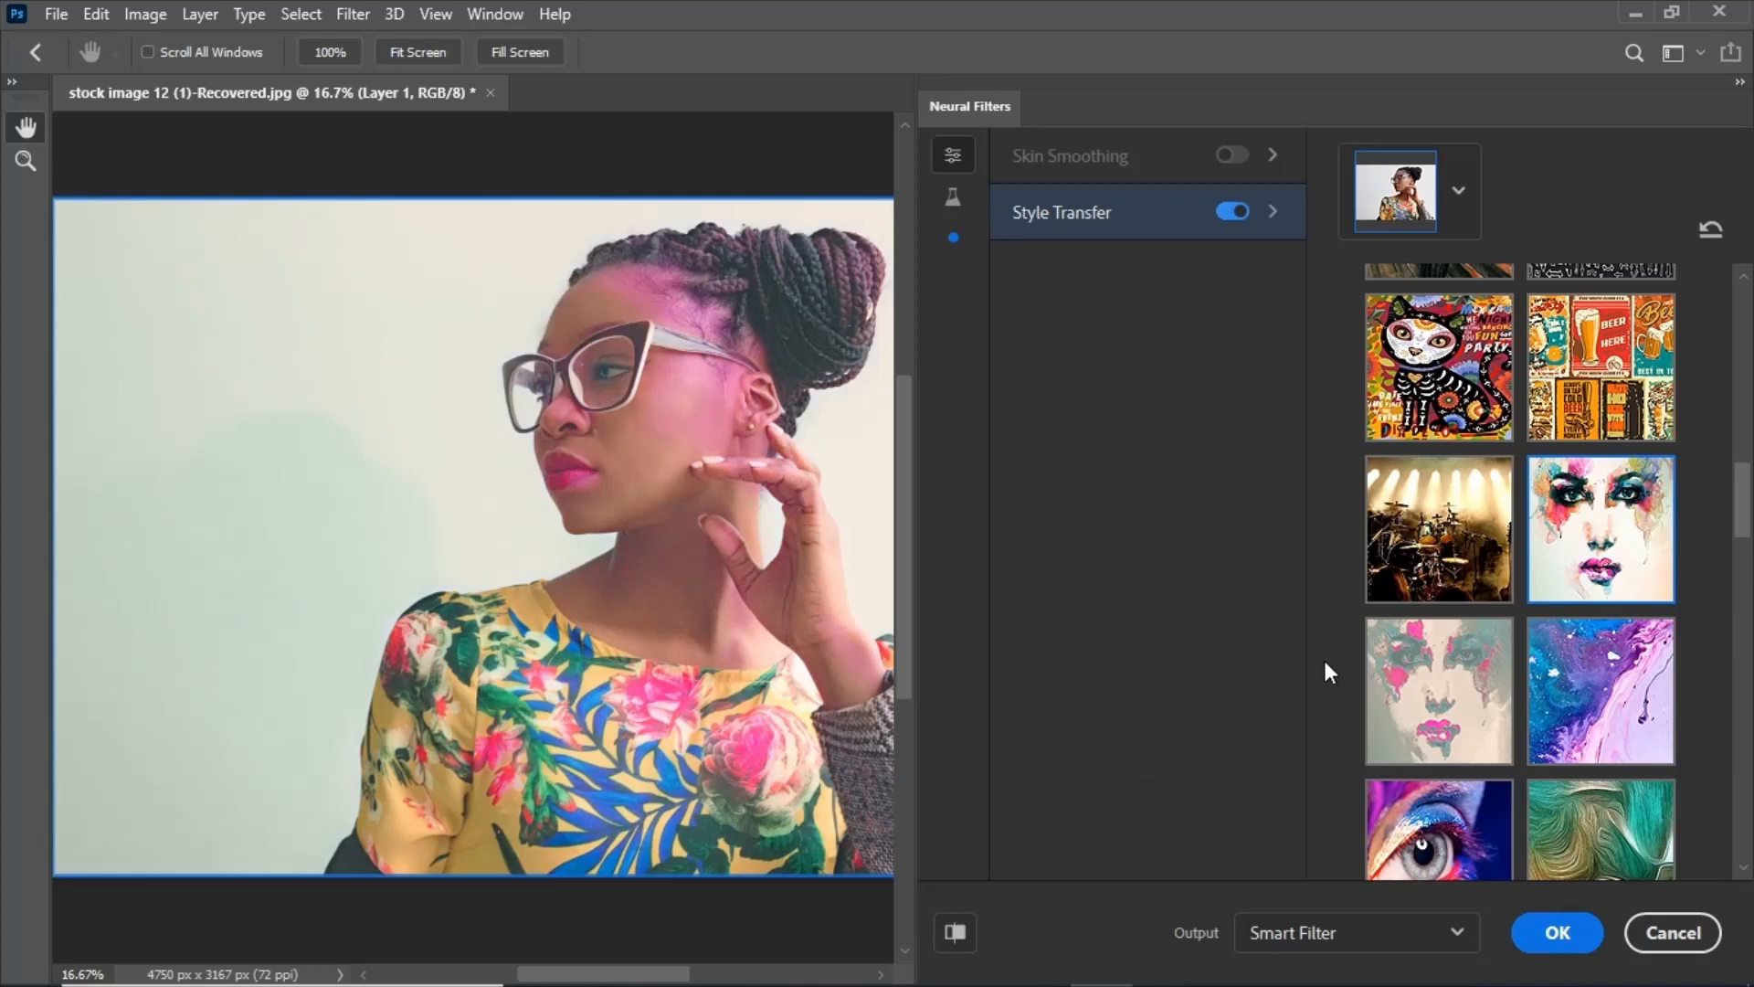
scroll(1325, 663, up, 3)
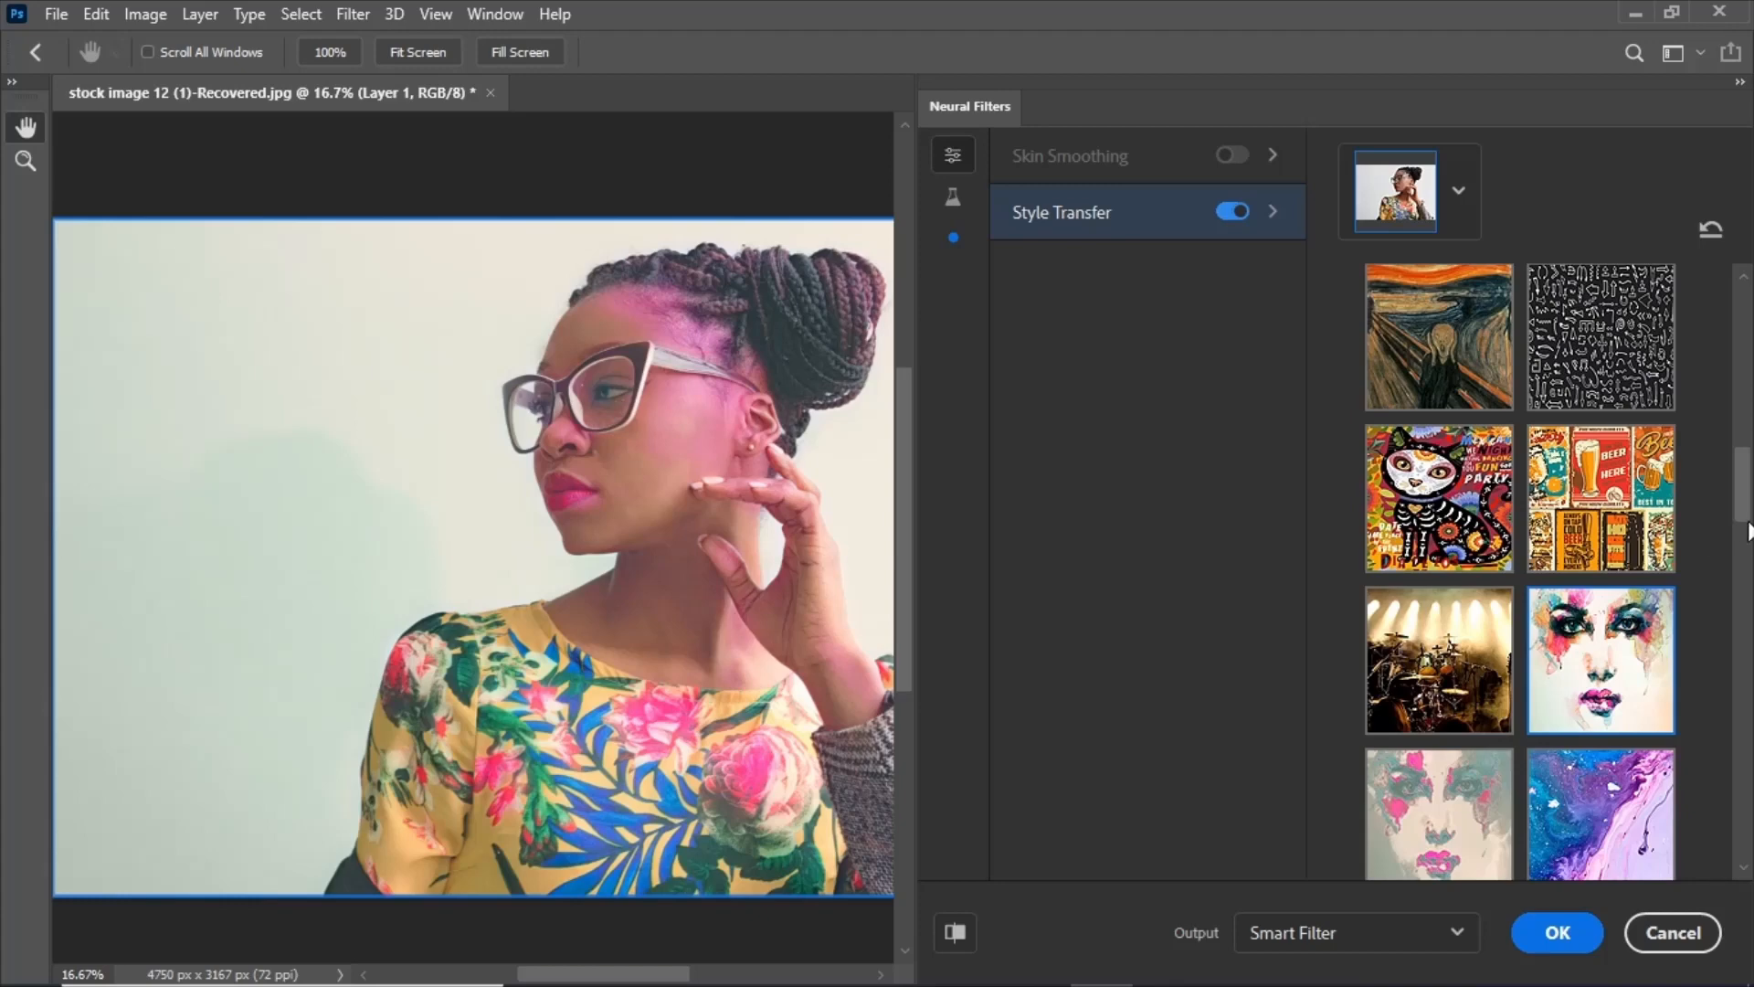
drag(1734, 489, 1723, 330)
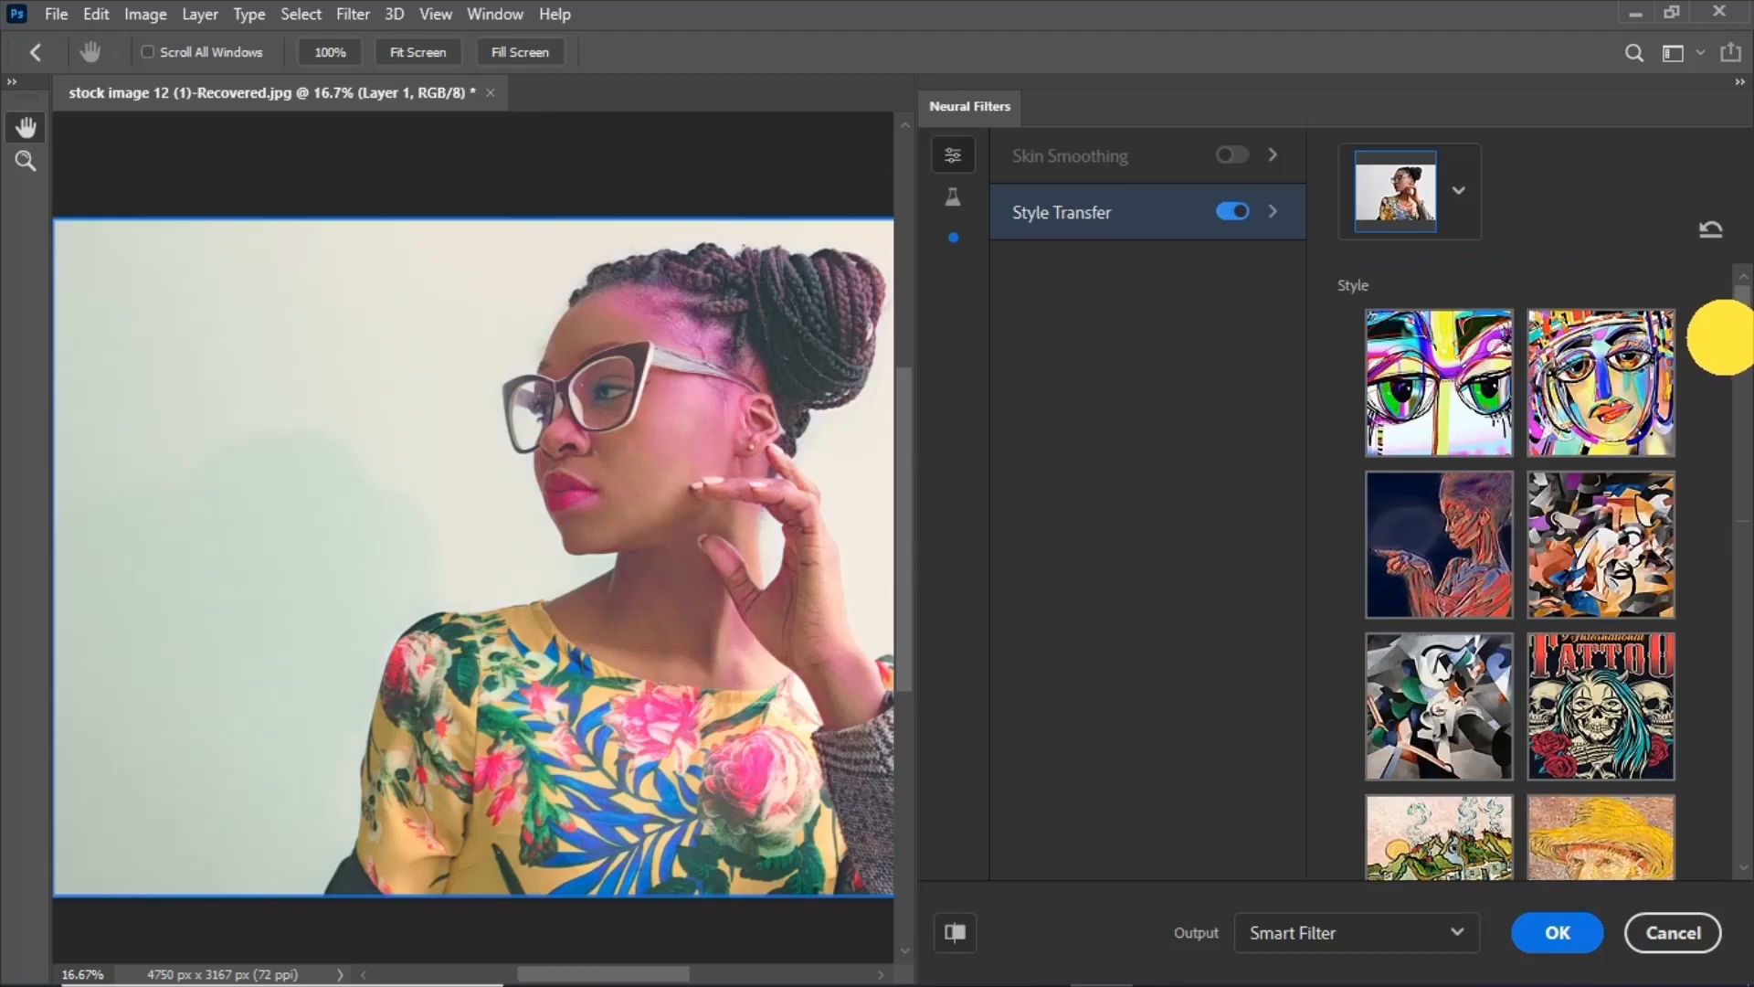
click(1527, 935)
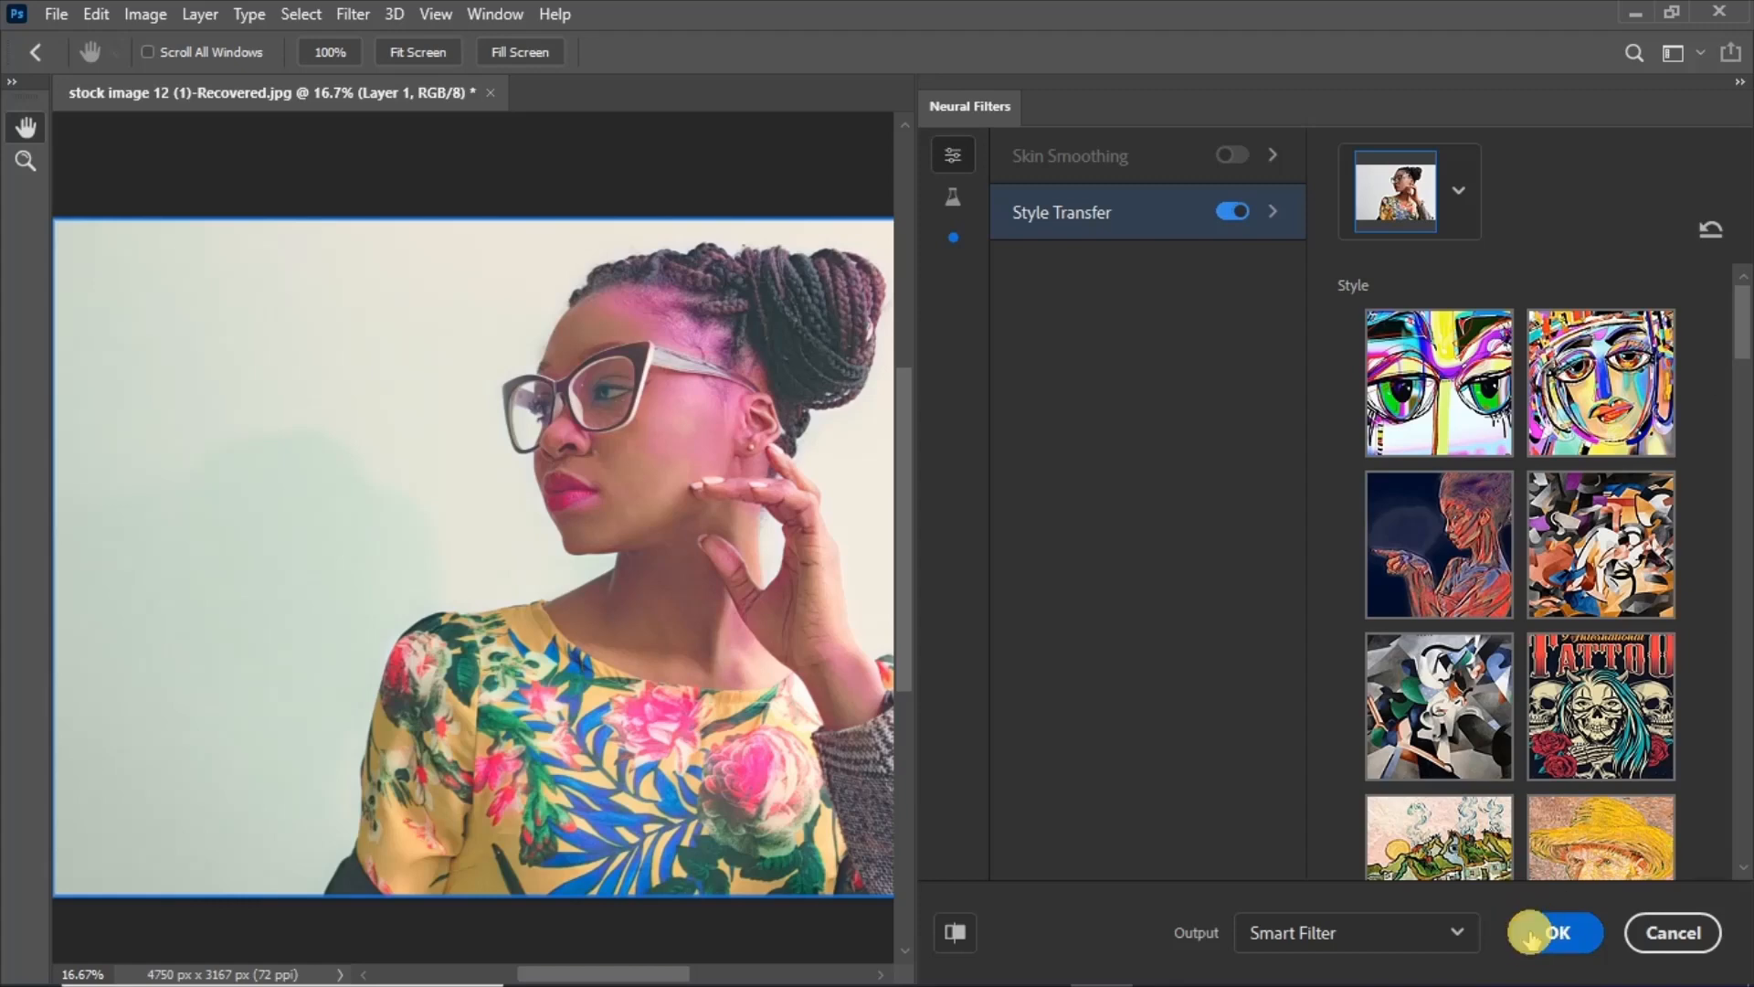